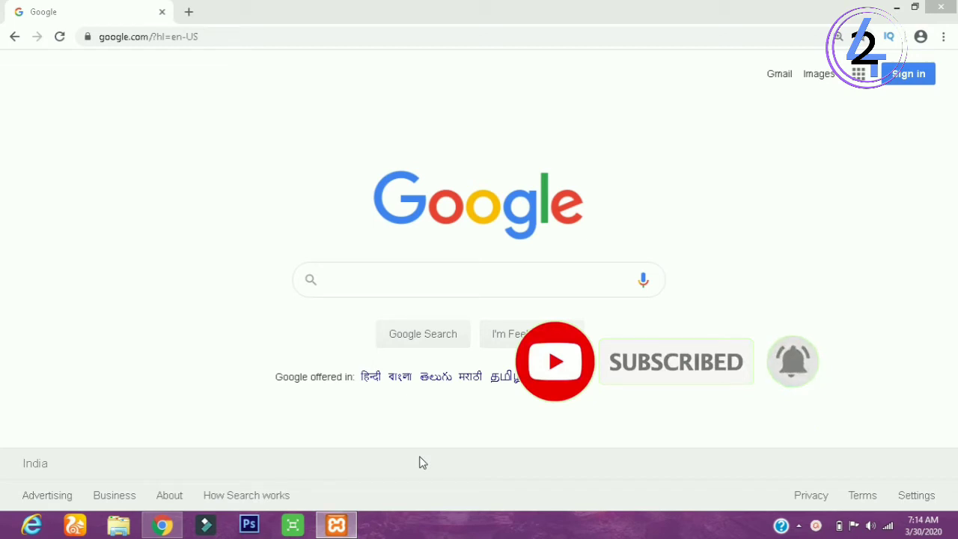
# Check in the XAMPP Control Panel that Apache and MySQL are running, and close the panel
pyautogui.click(349, 529)
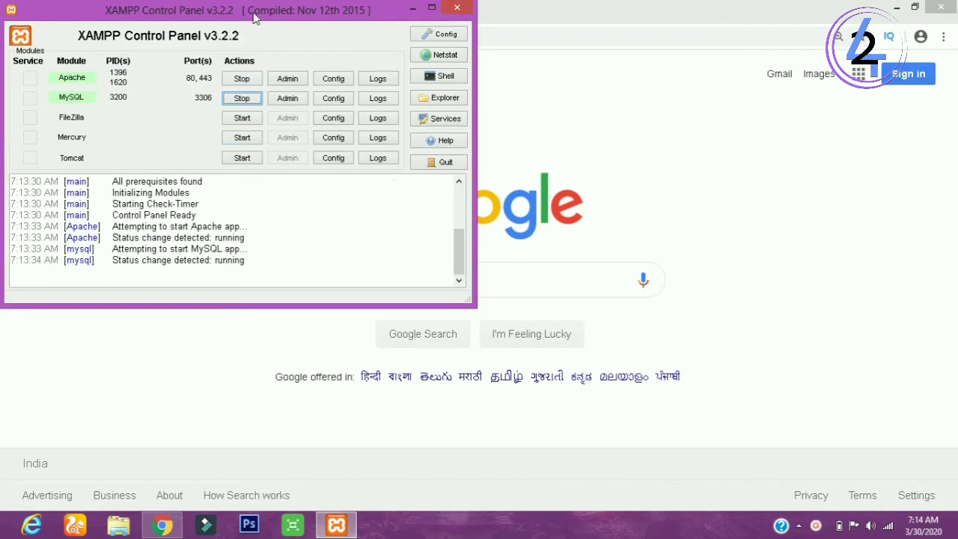
pyautogui.moveTo(234, 3); pyautogui.dragTo(508, 125)
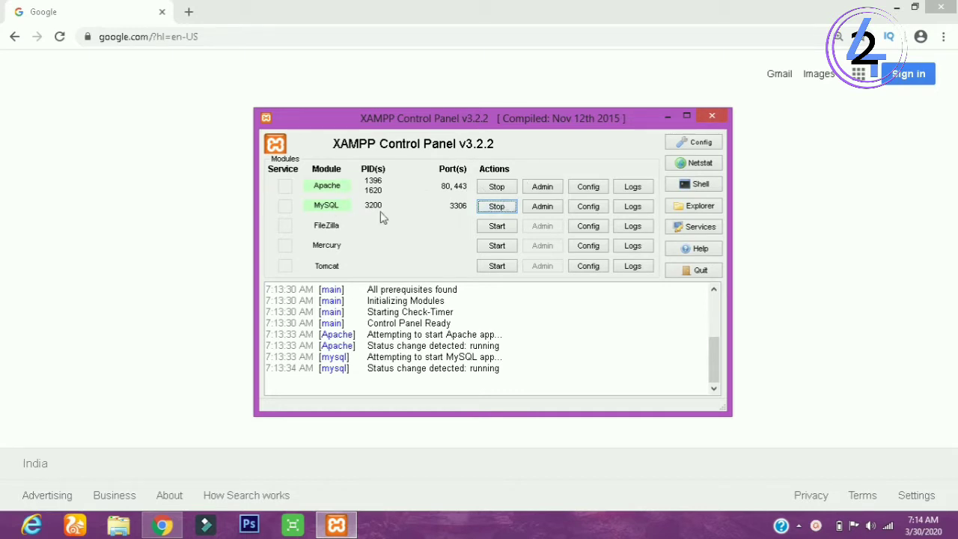
pyautogui.click(713, 118)
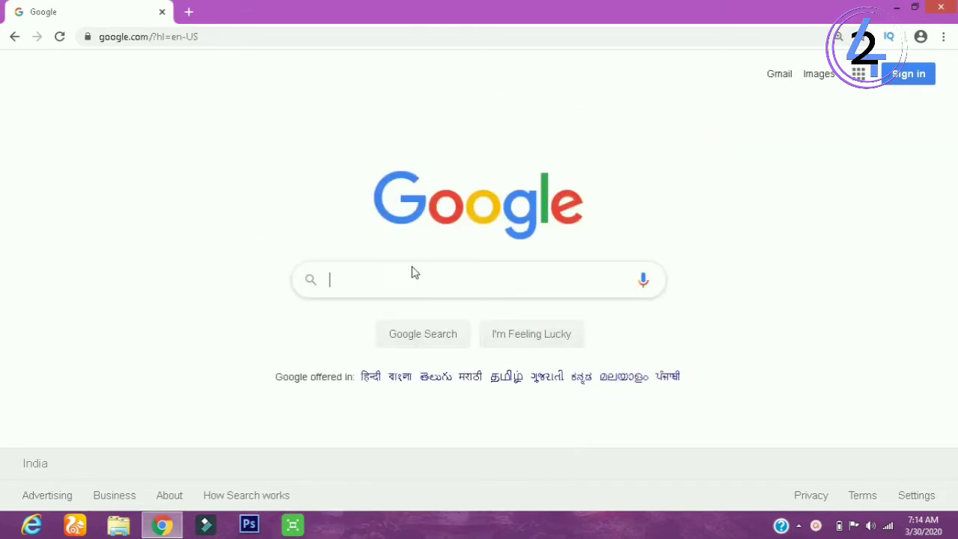
# Open the XAMPP dashboard at localhost in the browser and go to phpMyAdmin
pyautogui.click(242, 39)
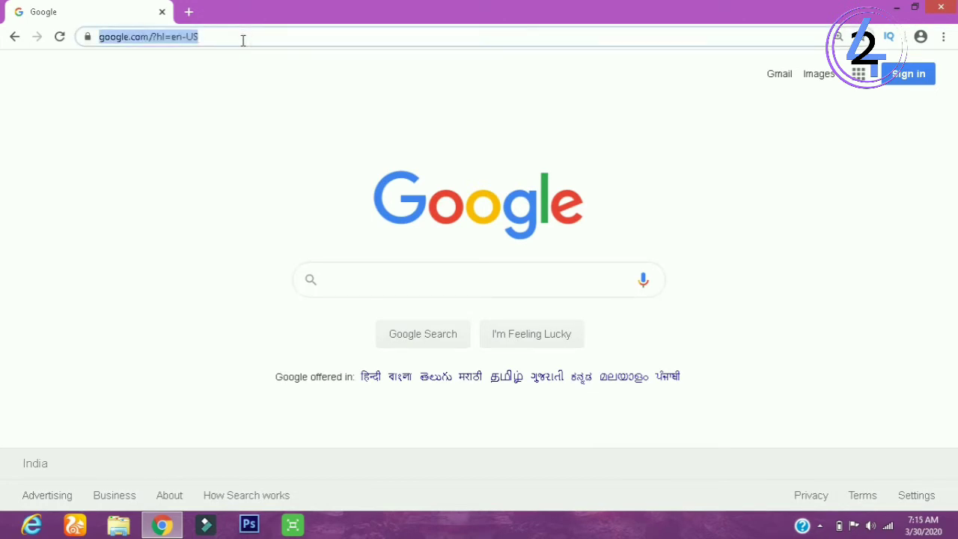
pyautogui.write('lo')
pyautogui.press('Right')
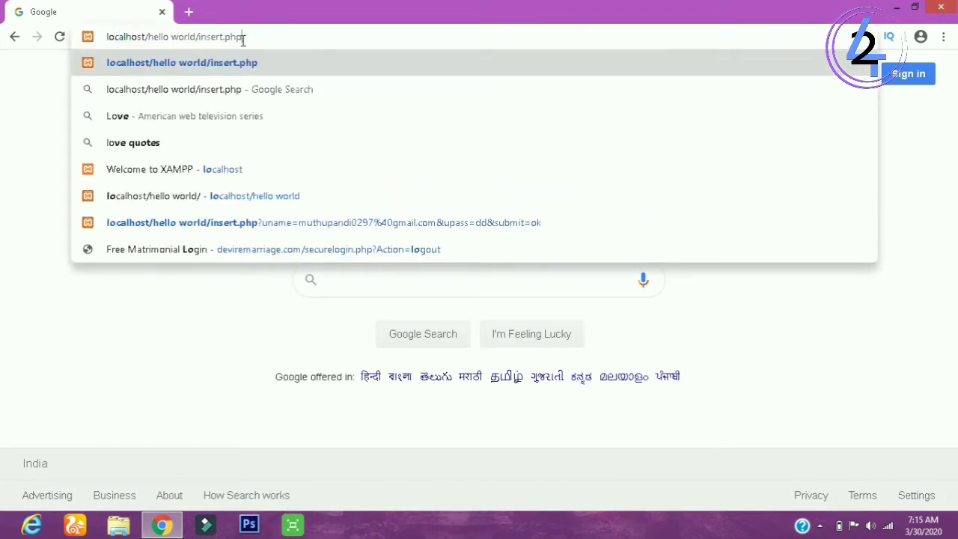
pyautogui.press('BackSpace')
pyautogui.press('BackSpace')
pyautogui.press('BackSpace')
pyautogui.press('BackSpace')
pyautogui.press('BackSpace')
pyautogui.press('BackSpace')
pyautogui.press('BackSpace')
pyautogui.press('BackSpace')
pyautogui.press('BackSpace')
pyautogui.press('BackSpace')
pyautogui.press('BackSpace')
pyautogui.press('BackSpace')
pyautogui.press('BackSpace')
pyautogui.press('BackSpace')
pyautogui.press('BackSpace')
pyautogui.press('BackSpace')
pyautogui.press('BackSpace')
pyautogui.press('BackSpace')
pyautogui.press('BackSpace')
pyautogui.press('BackSpace')
pyautogui.press('BackSpace')
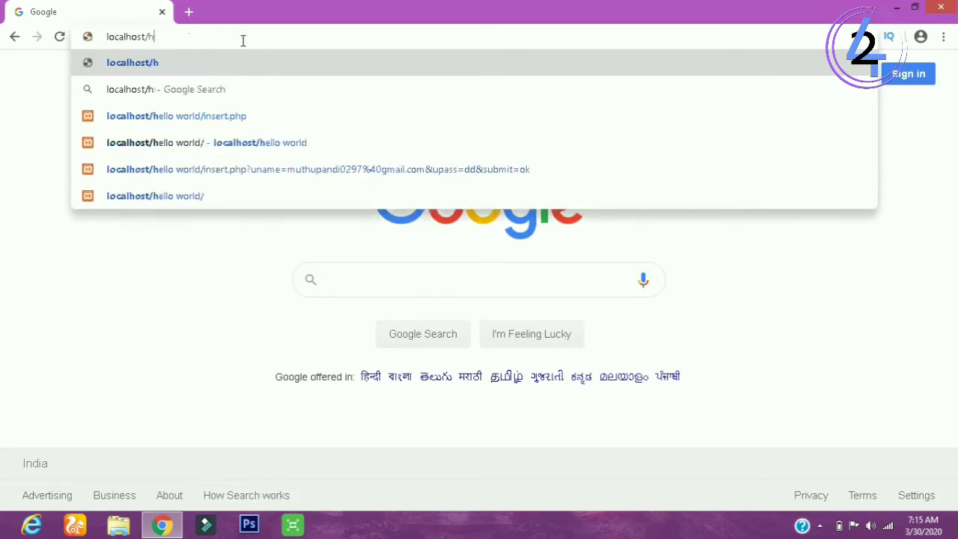
pyautogui.press('Return')
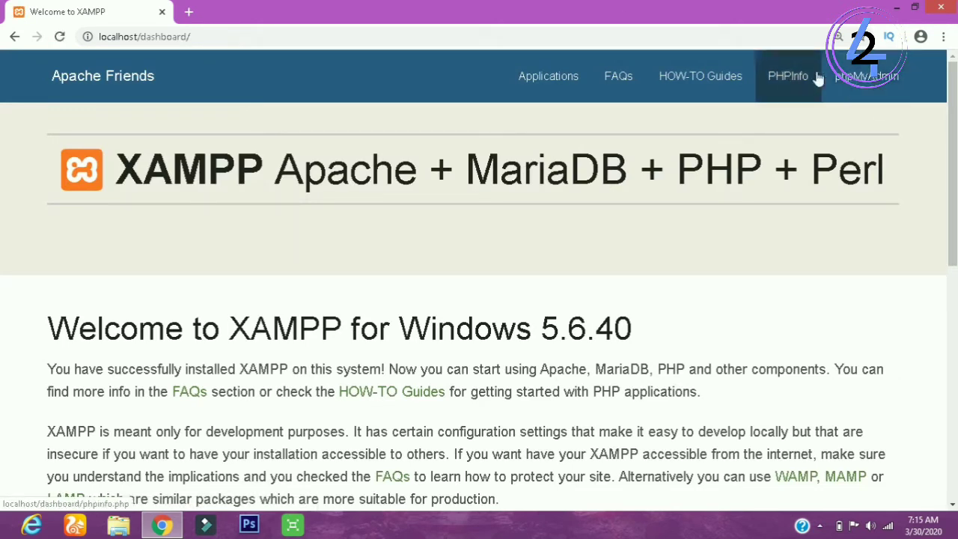
pyautogui.click(846, 90)
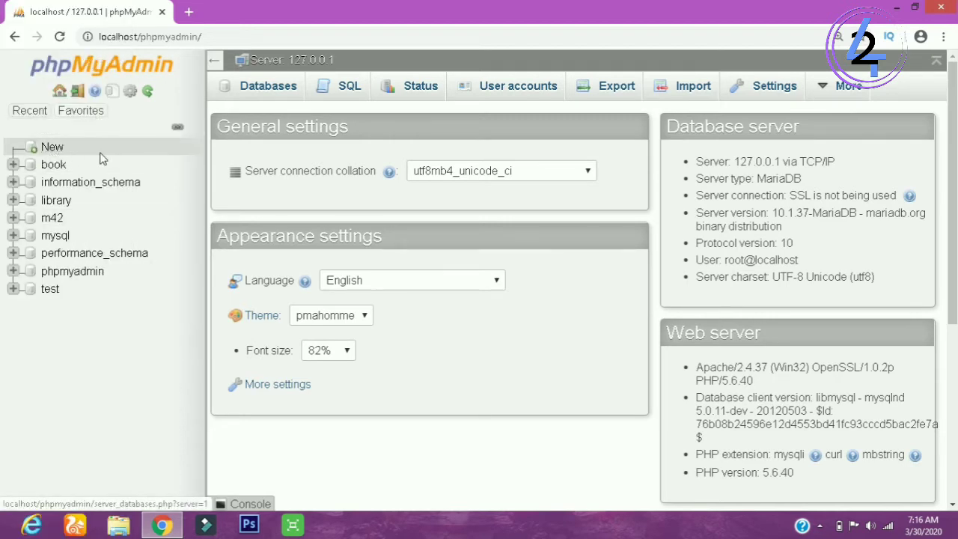
# Create a new database named m42_tech with the latin1_swedish_ci collation
pyautogui.hotkey('ctrl', '+')
pyautogui.hotkey('ctrl', '+')
pyautogui.hotkey('ctrl', '+')
pyautogui.hotkey('ctrl', '+')
pyautogui.hotkey('ctrl', '+')
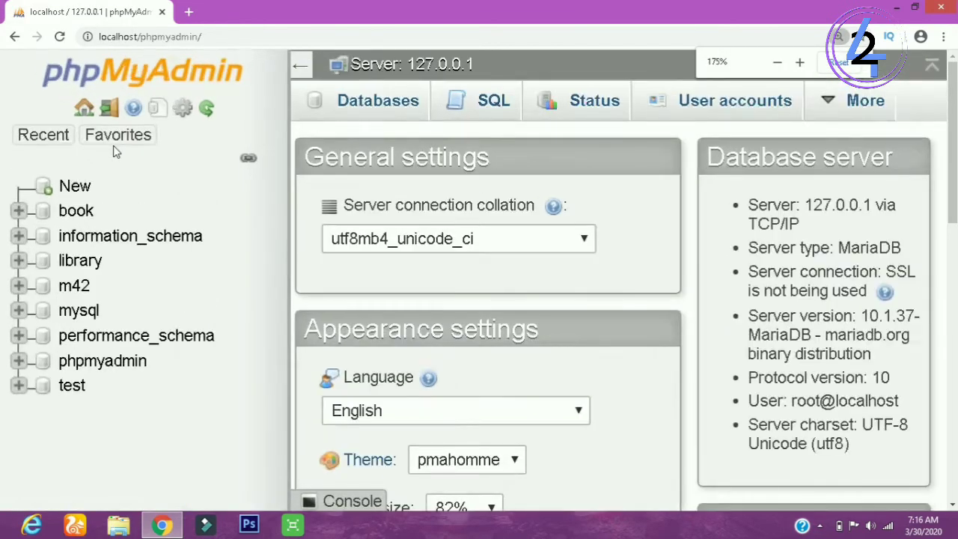
pyautogui.click(79, 193)
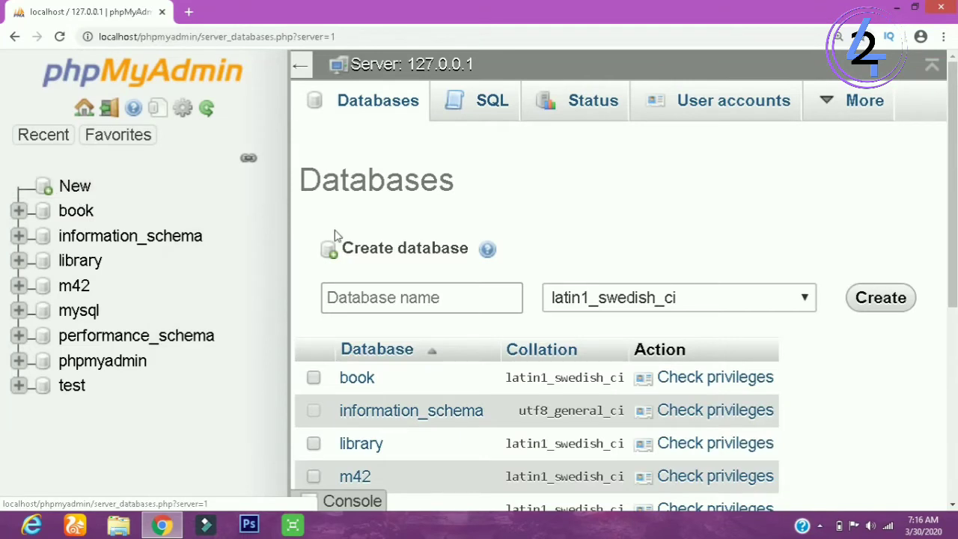
pyautogui.click(372, 295)
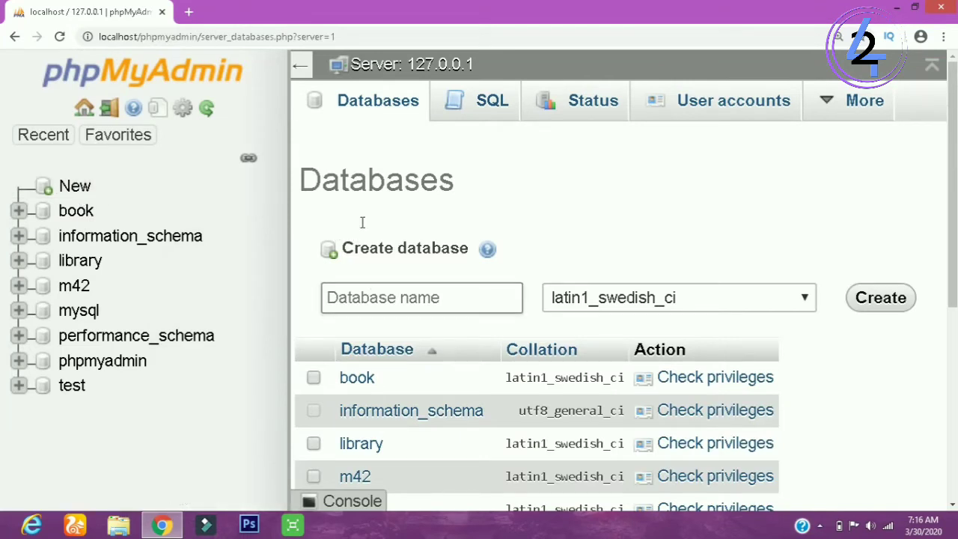
pyautogui.click(315, 248)
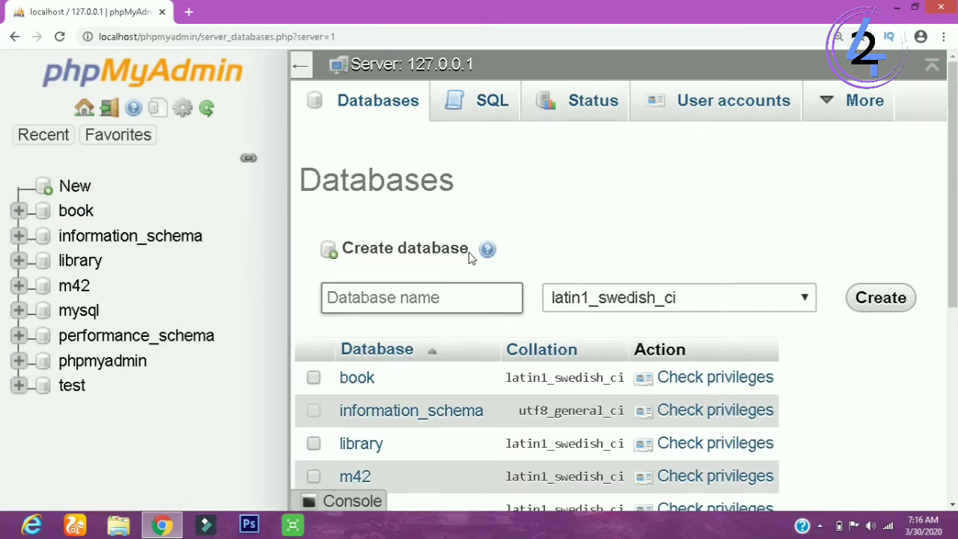
pyautogui.moveTo(470, 250); pyautogui.dragTo(335, 258)
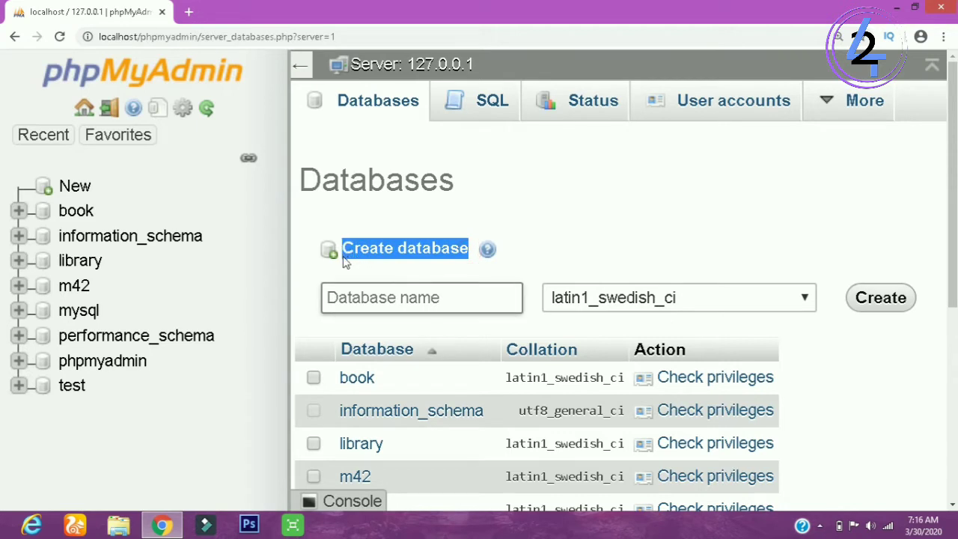
pyautogui.click(338, 298)
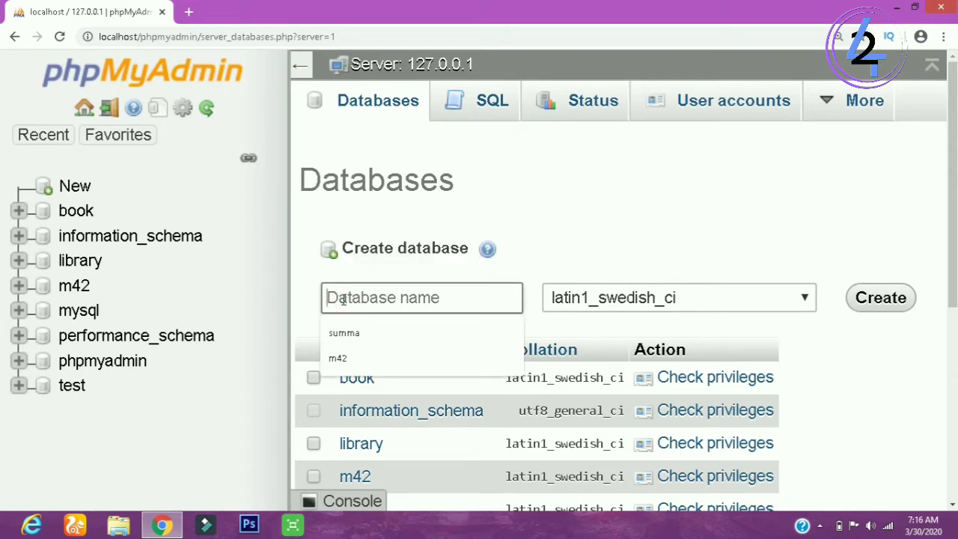
pyautogui.write('m42')
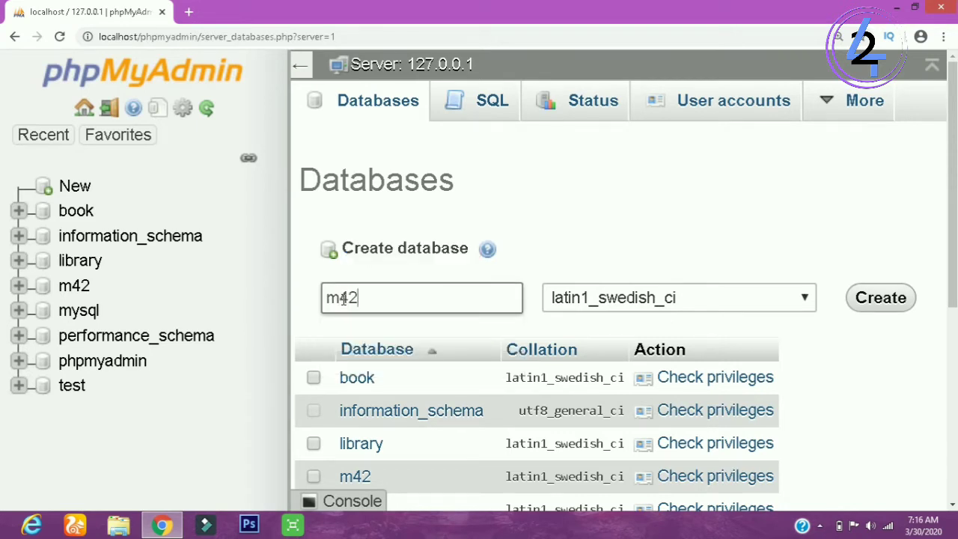
pyautogui.write('_tech')
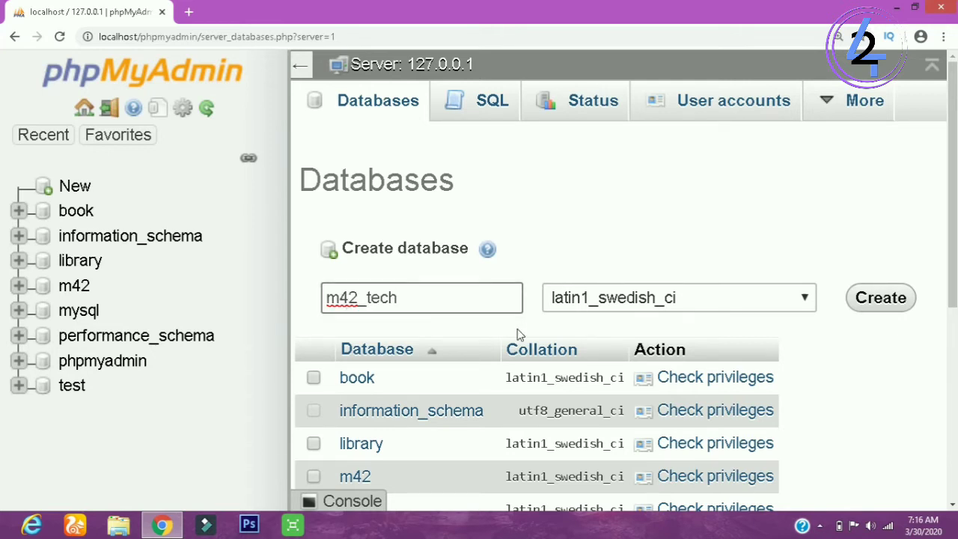
pyautogui.click(880, 308)
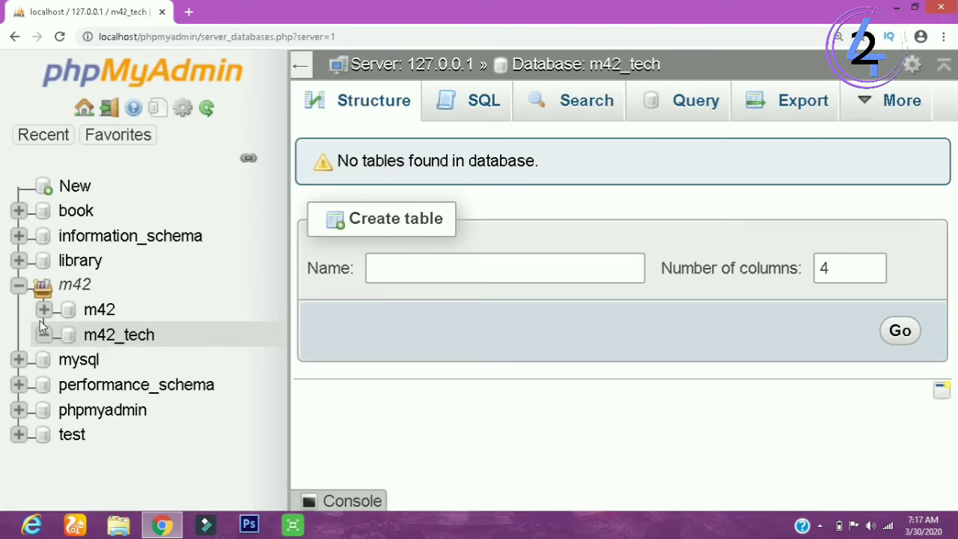
# Drop the existing m42 database through its database operations and confirm the removal
pyautogui.click(95, 318)
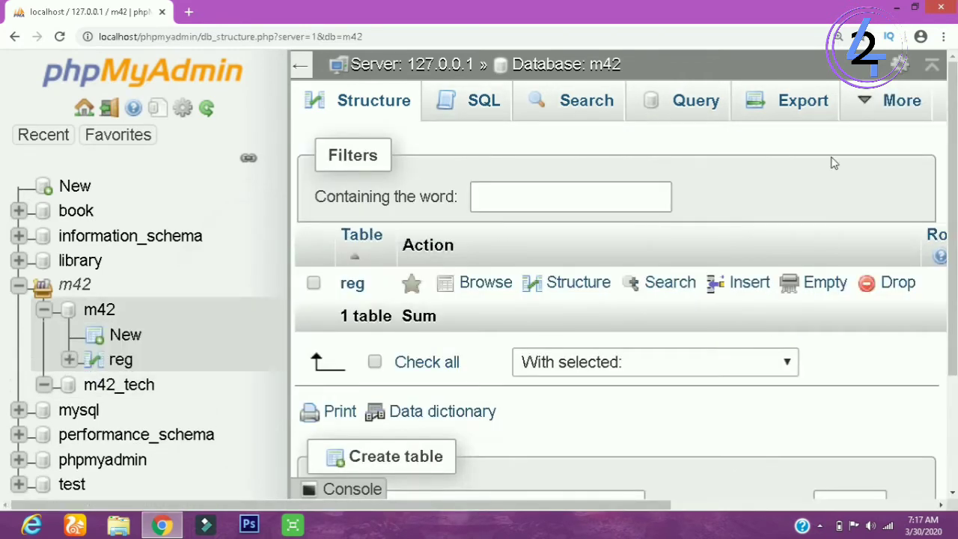
pyautogui.moveTo(847, 102)
pyautogui.hotkey('ctrl', '-')
pyautogui.hotkey('ctrl', '-')
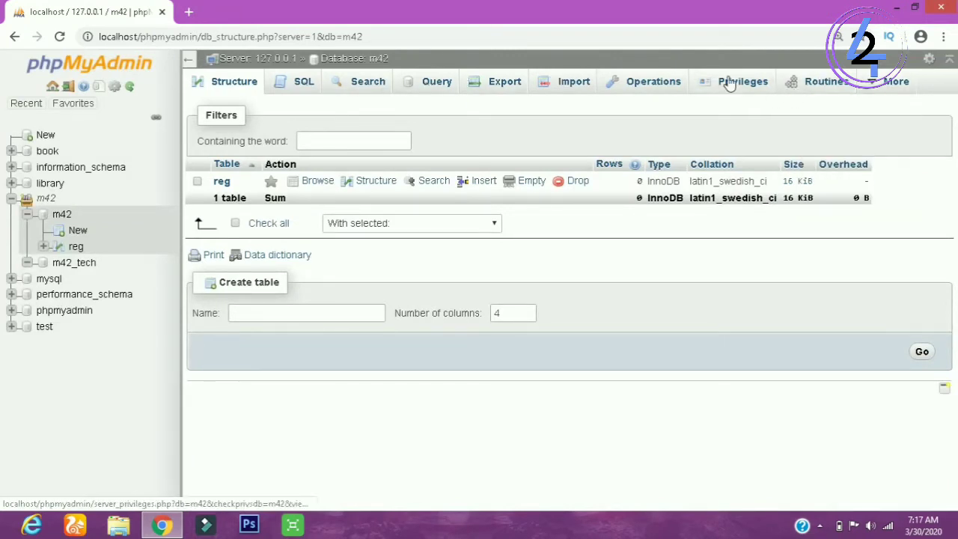
pyautogui.click(621, 79)
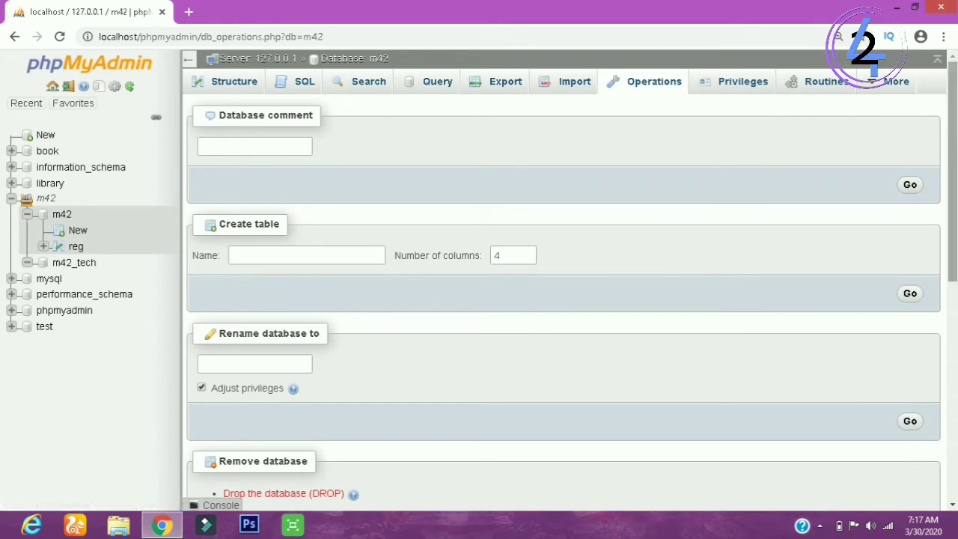
pyautogui.scroll(-3, 568, 284)
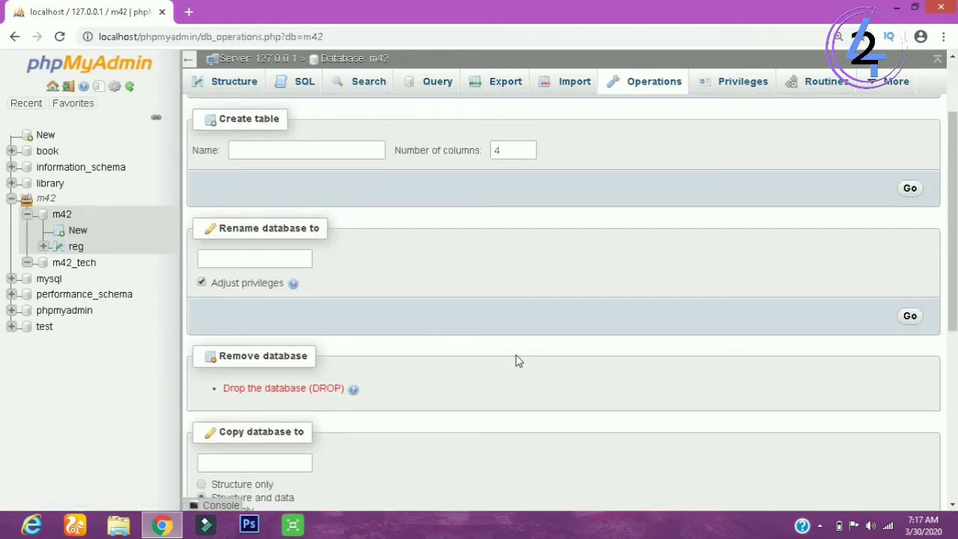
pyautogui.scroll(-2, 898, 253)
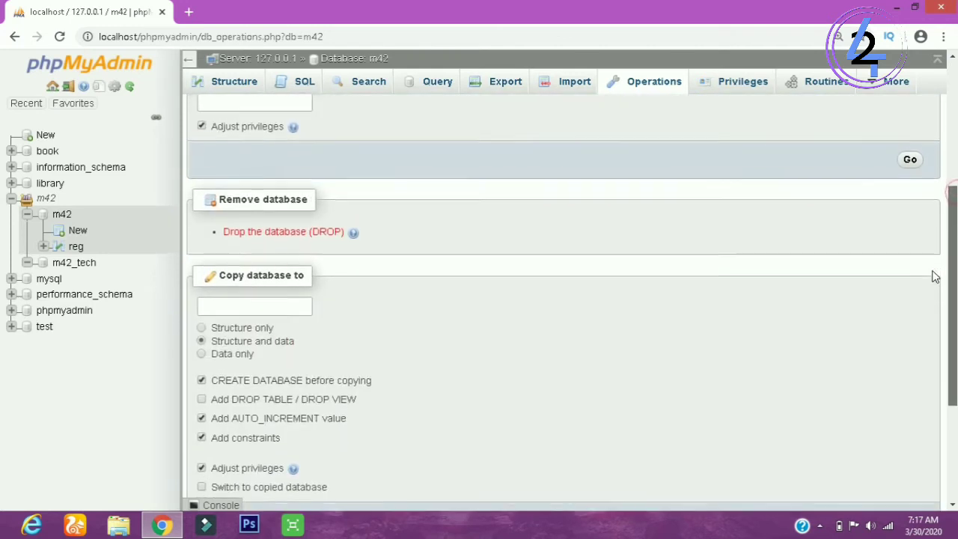
pyautogui.click(271, 223)
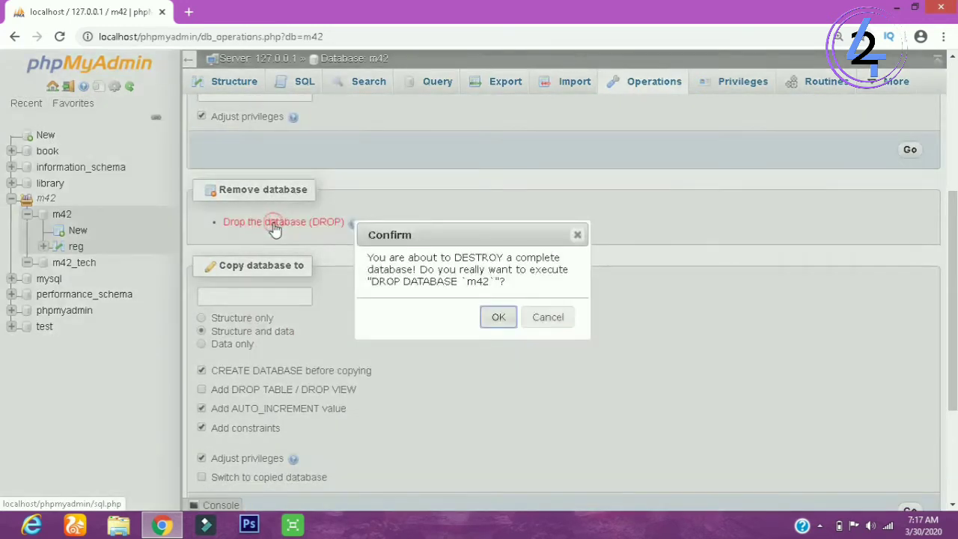
pyautogui.click(499, 318)
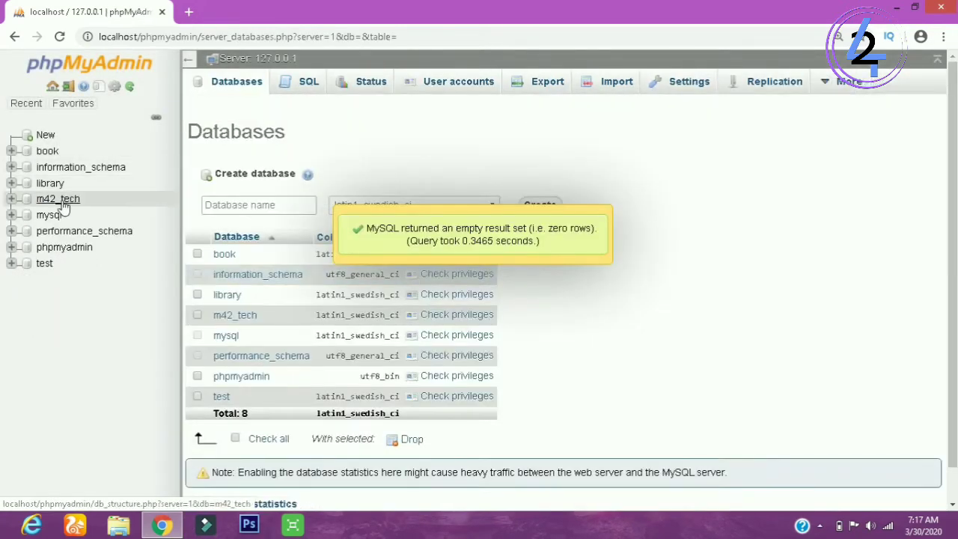
# Start a new table named reg with 6 columns in the m42_tech database
pyautogui.click(60, 199)
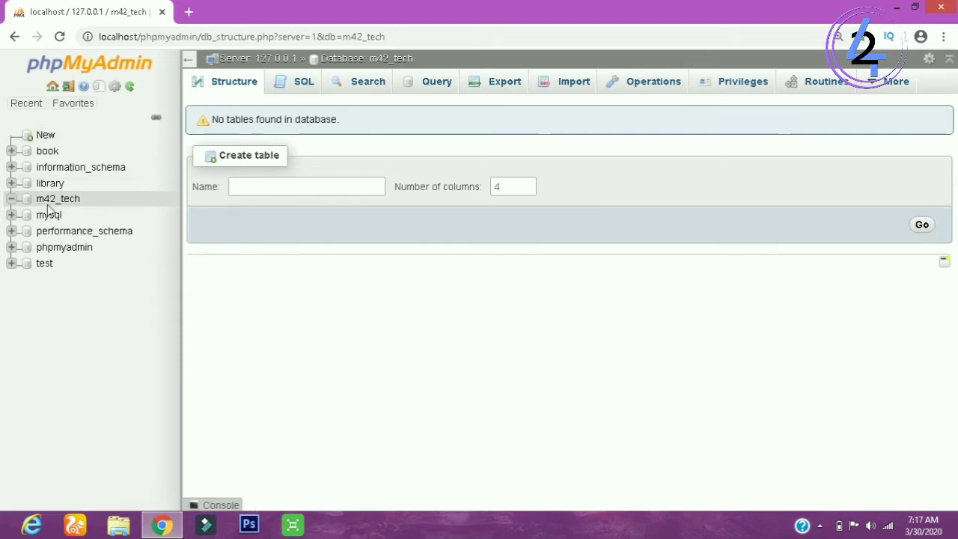
pyautogui.hotkey('ctrl', '+')
pyautogui.hotkey('ctrl', '+')
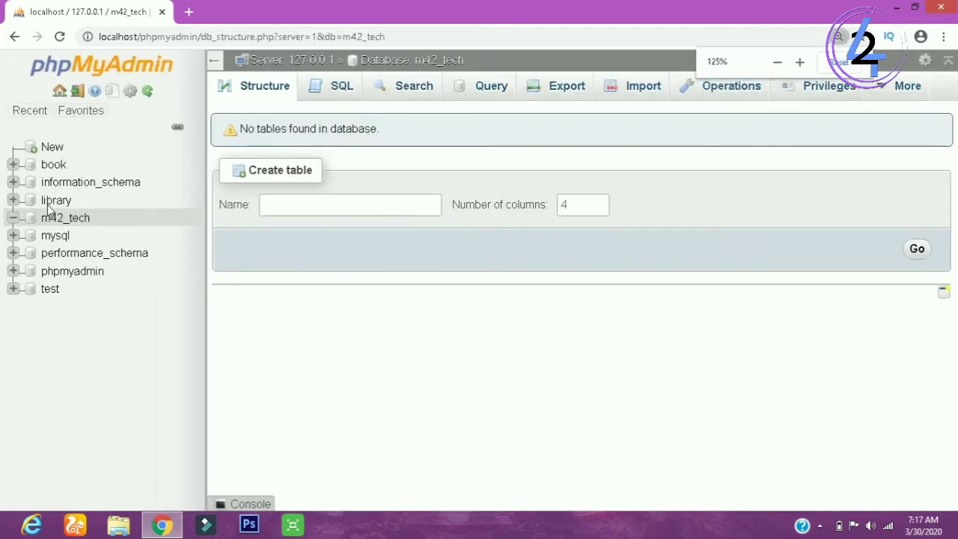
pyautogui.click(310, 209)
pyautogui.click(297, 234)
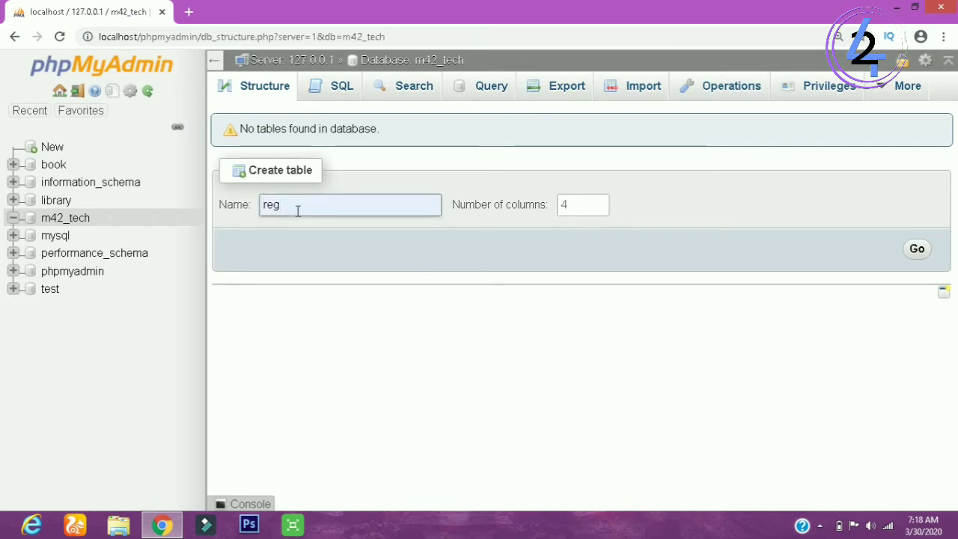
pyautogui.click(582, 202)
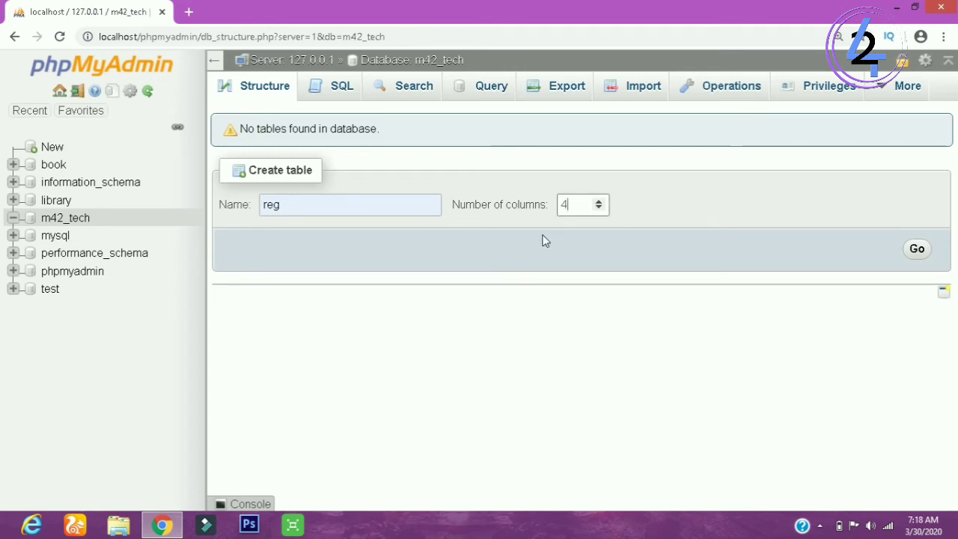
pyautogui.write('6')
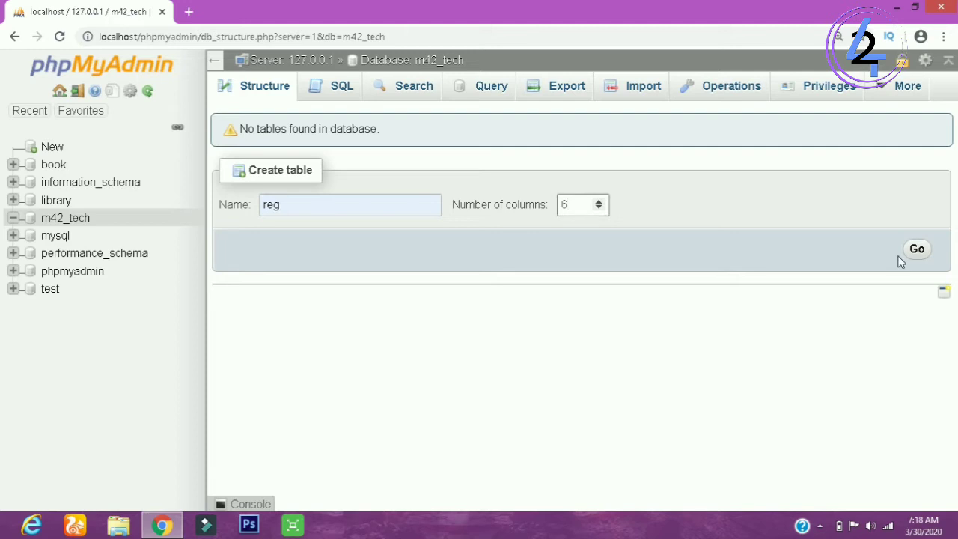
pyautogui.click(918, 254)
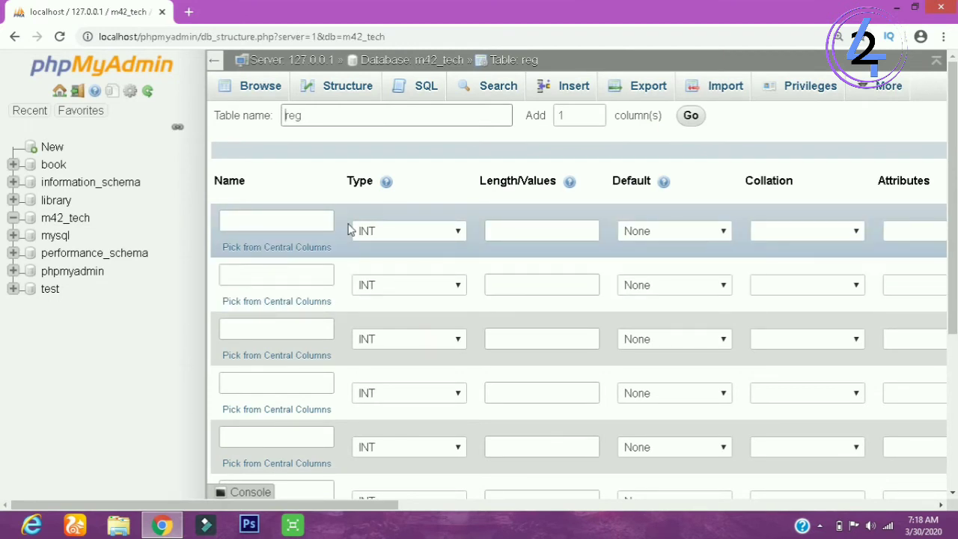
# Name the first four columns of the reg table id, name, password and email
pyautogui.click(246, 220)
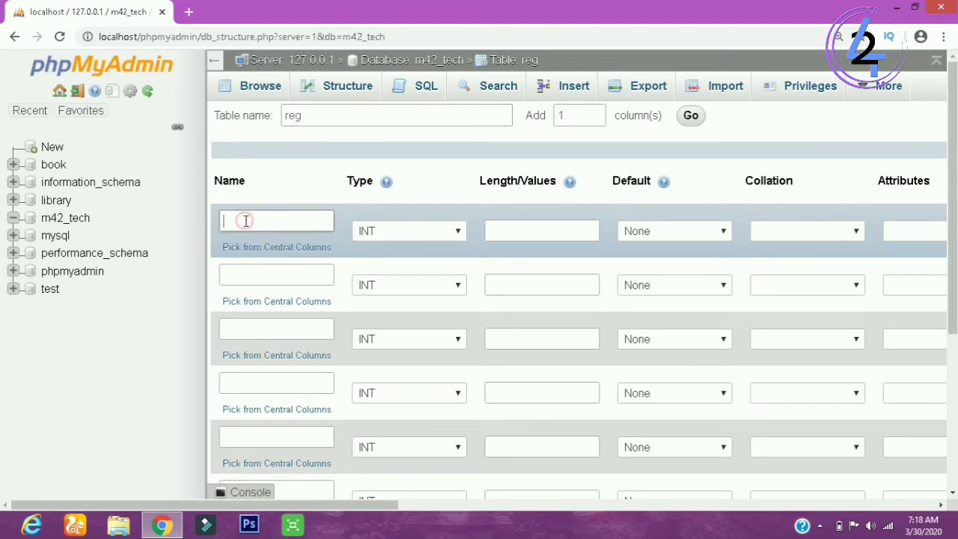
pyautogui.write('id')
pyautogui.click(246, 277)
pyautogui.write('name')
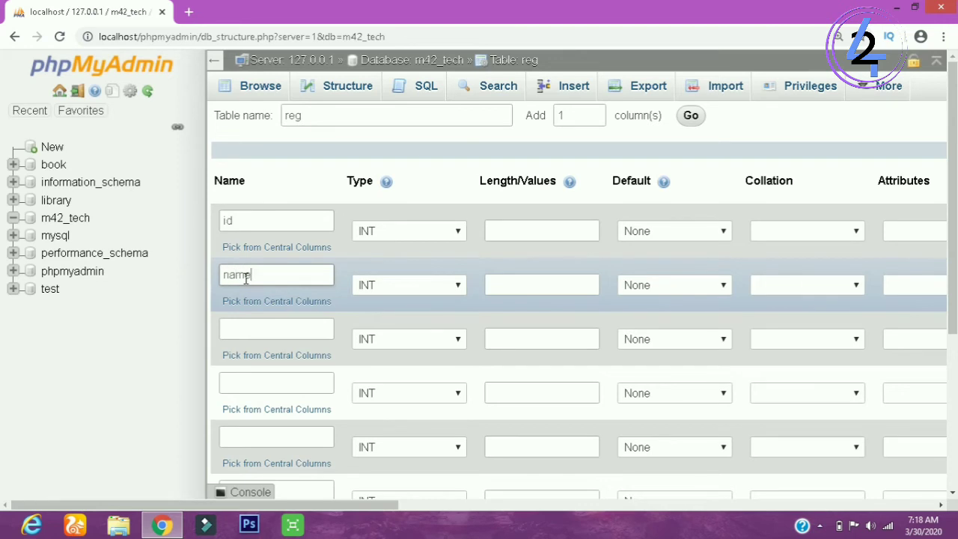
pyautogui.click(245, 336)
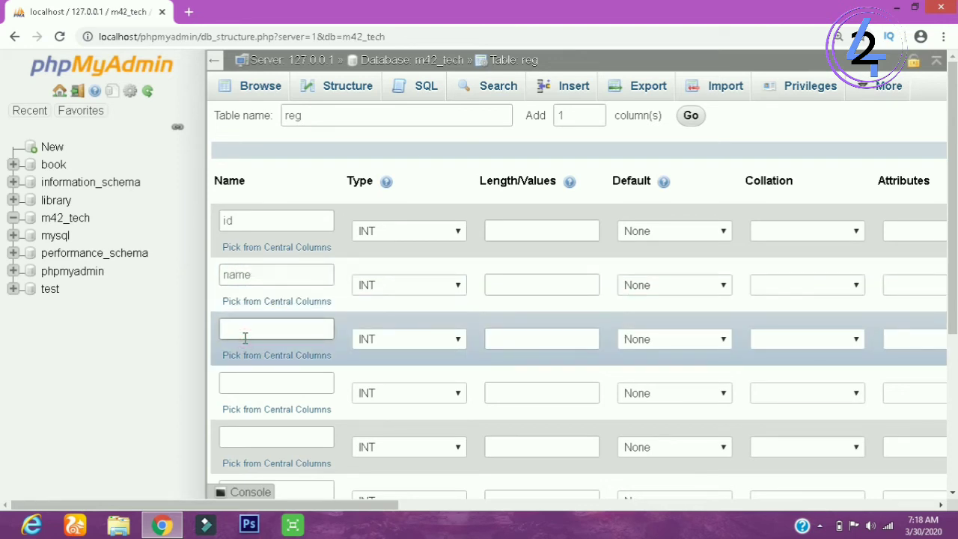
pyautogui.write('passwordx')
pyautogui.click(244, 384)
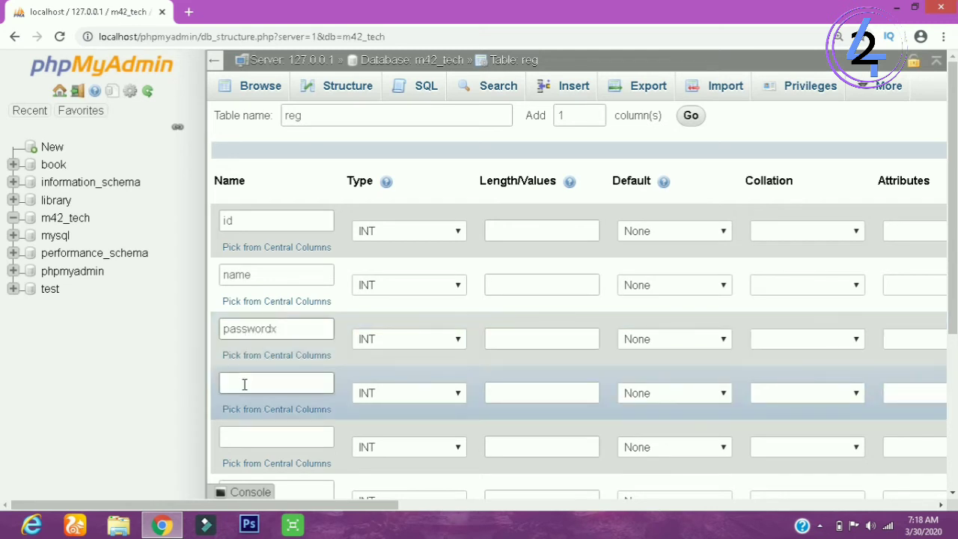
pyautogui.press('BackSpace')
pyautogui.click(244, 384)
pyautogui.write('email')
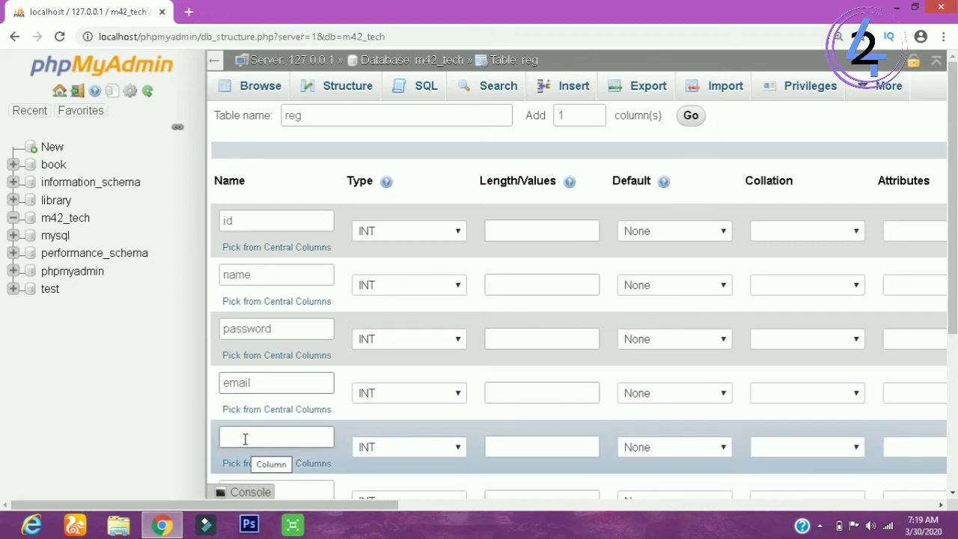
# Name the fifth and sixth columns of the reg table phno and dob
pyautogui.click(245, 439)
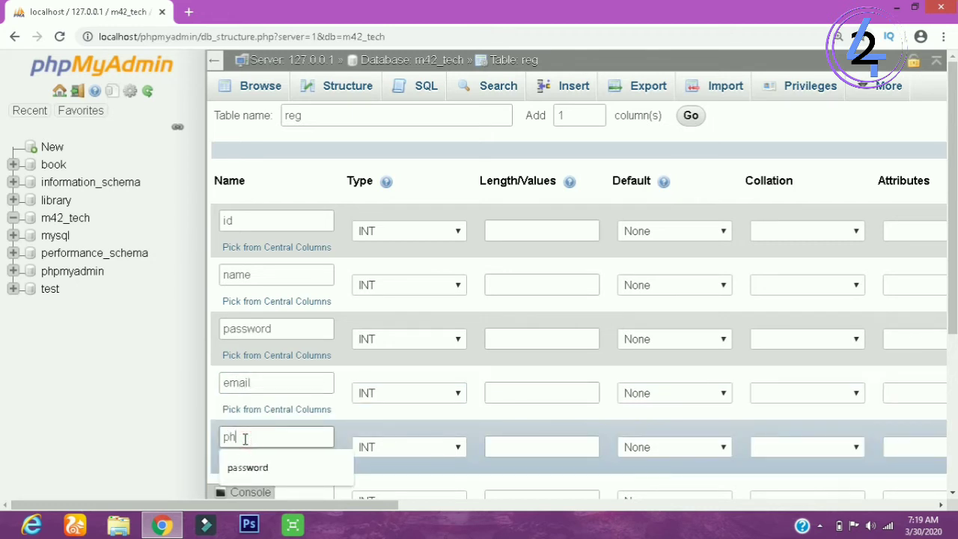
pyautogui.write('phno')
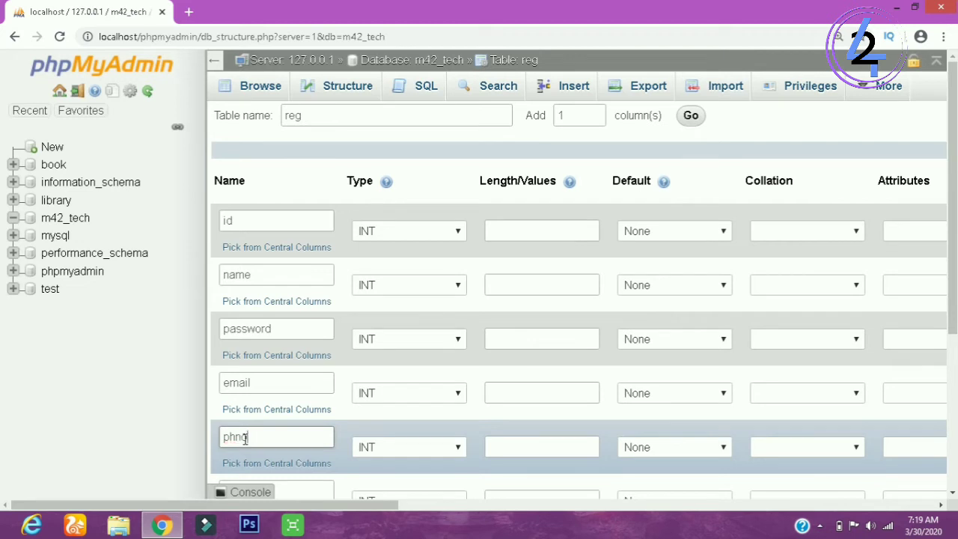
pyautogui.scroll(-2, 524, 299)
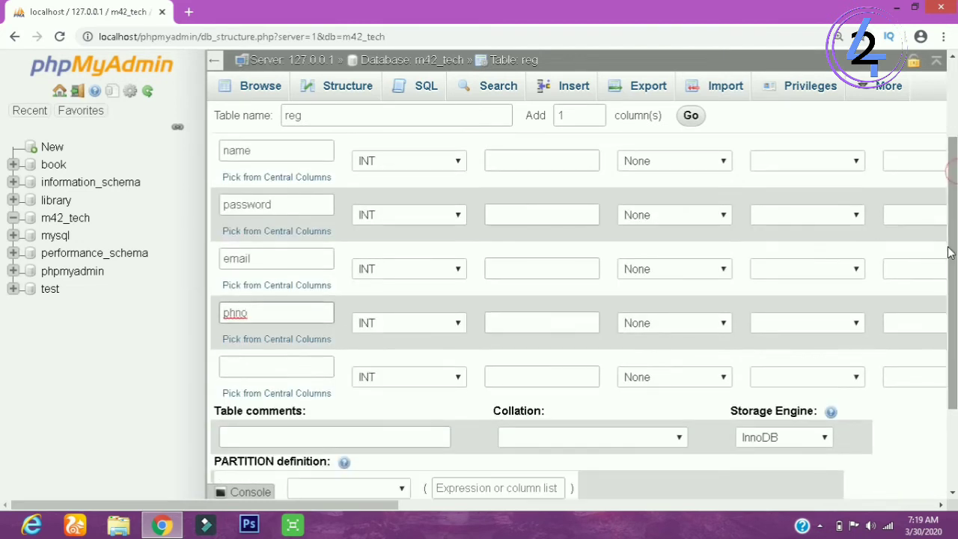
pyautogui.click(248, 365)
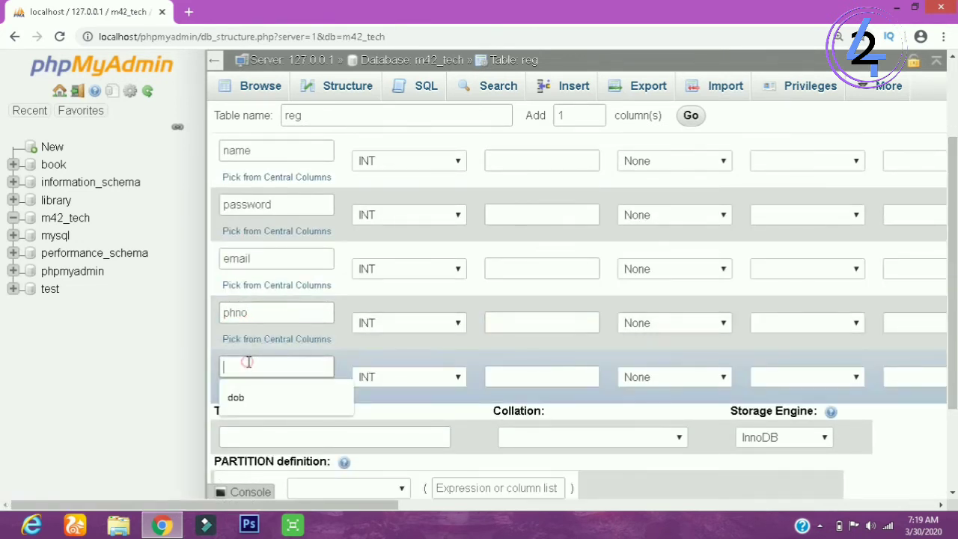
pyautogui.click(238, 397)
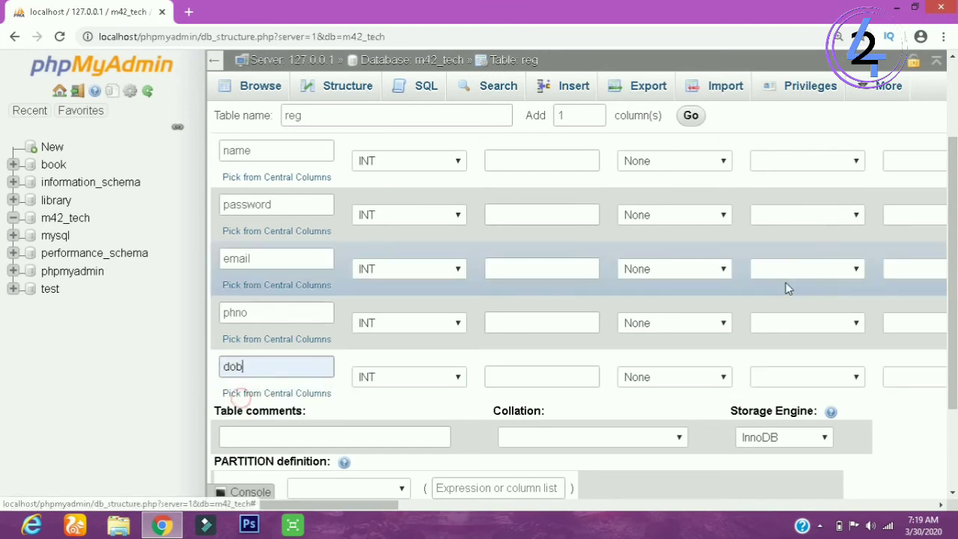
# Set the data type of the name, password and email columns to VARCHAR
pyautogui.scroll(1, 784, 287)
pyautogui.scroll(2, 580, 314)
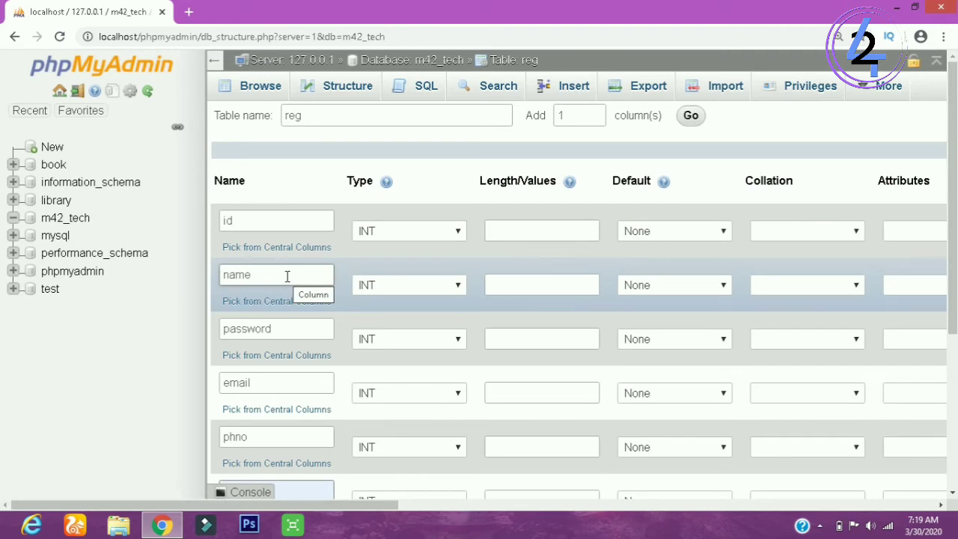
pyautogui.click(402, 285)
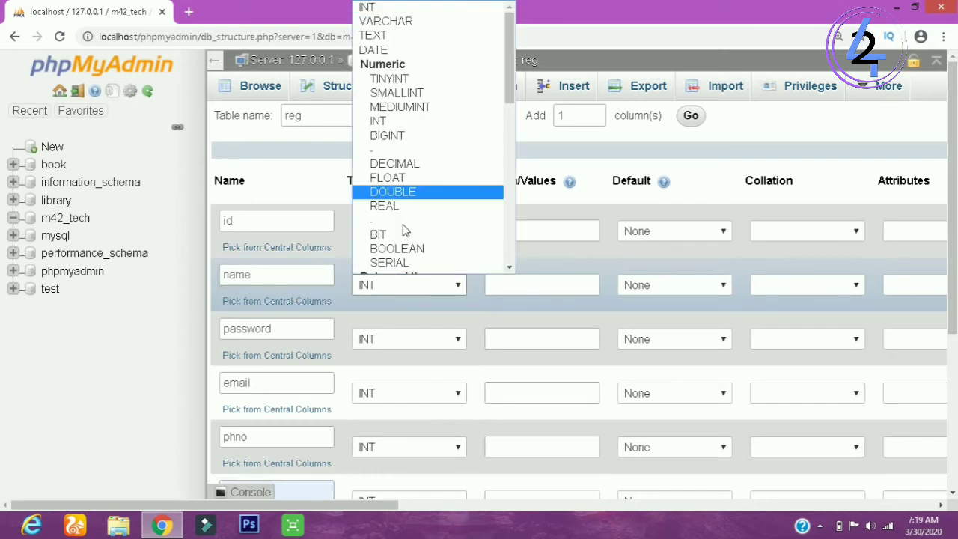
pyautogui.click(427, 25)
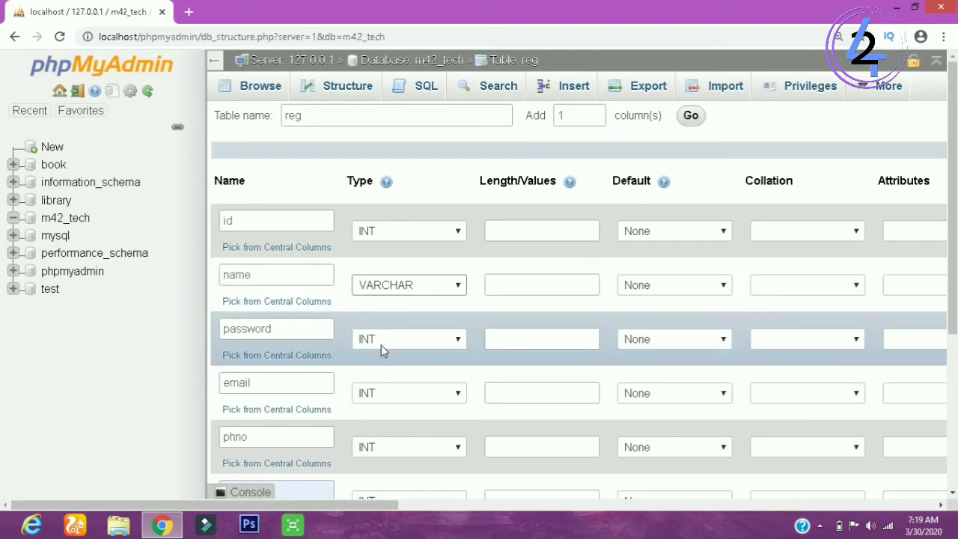
pyautogui.click(381, 340)
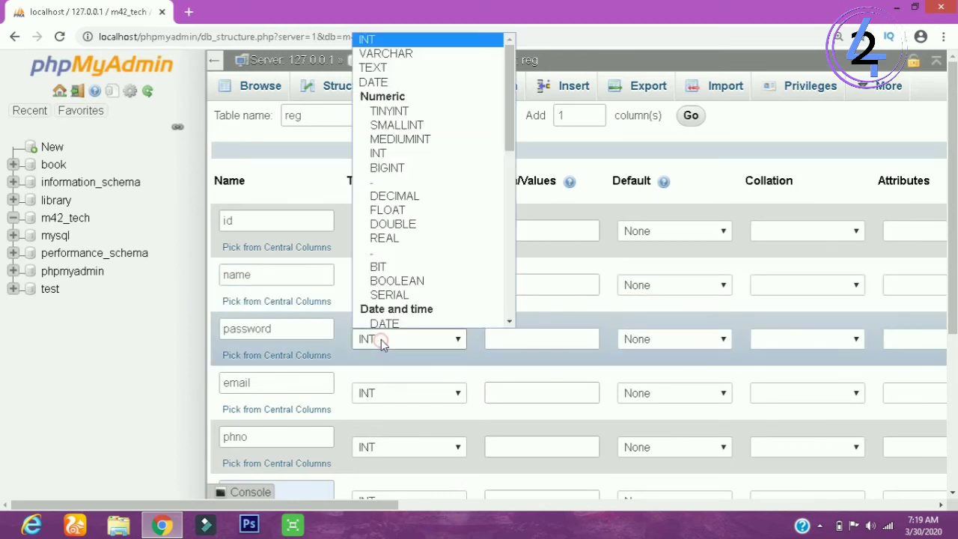
pyautogui.click(432, 54)
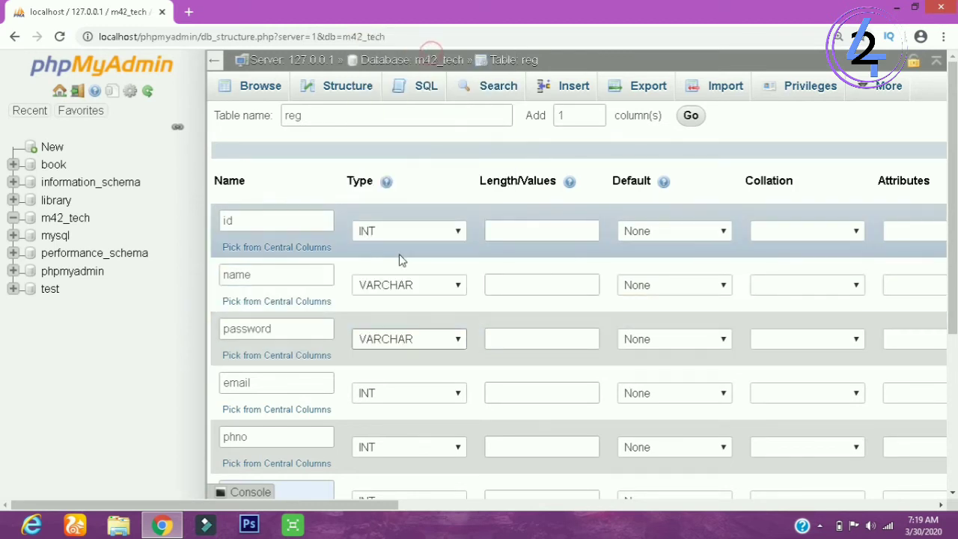
pyautogui.click(442, 395)
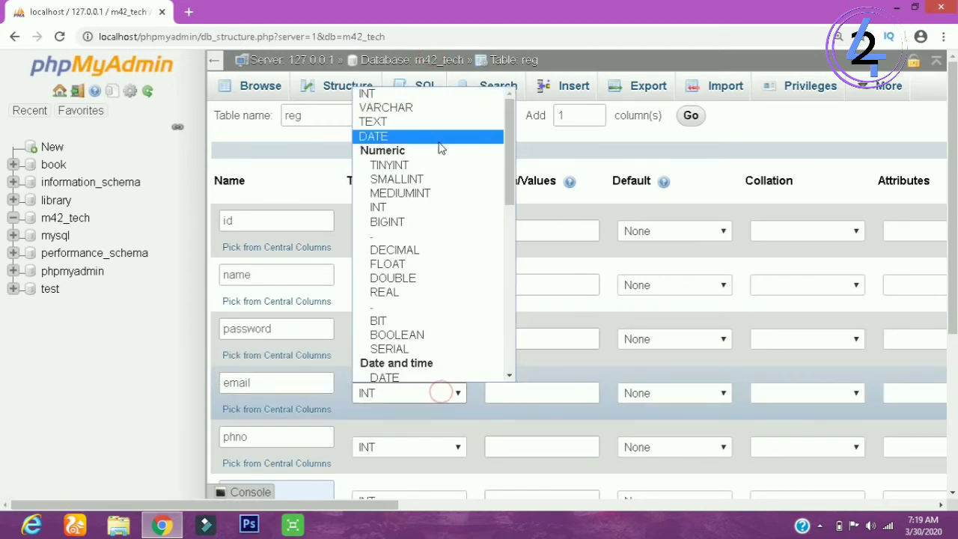
pyautogui.click(426, 109)
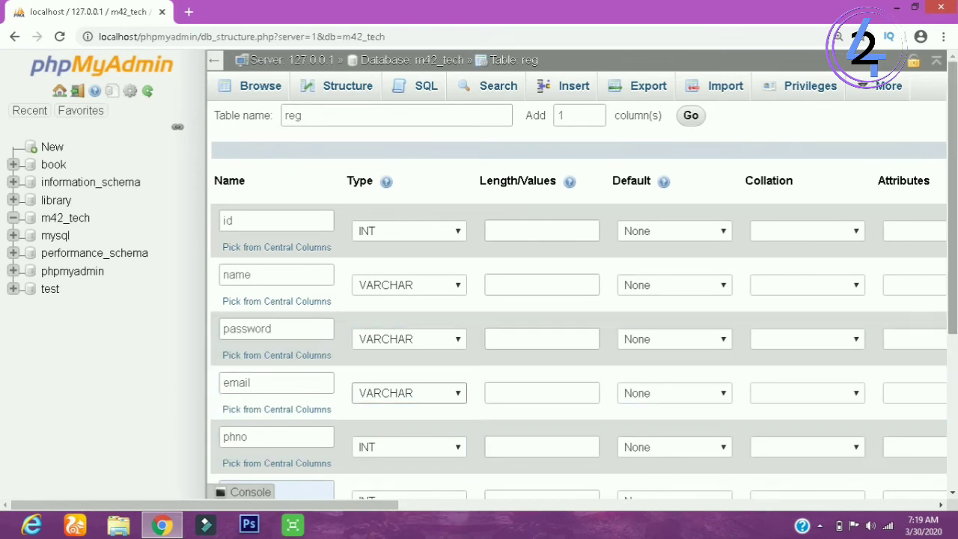
# Set the data type of the dob column to DATE
pyautogui.scroll(-3, 934, 225)
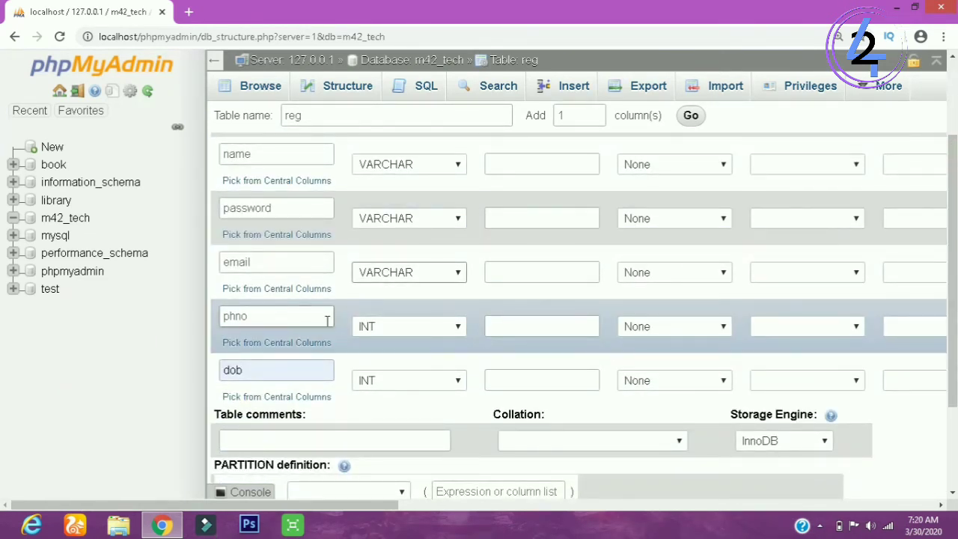
pyautogui.click(372, 384)
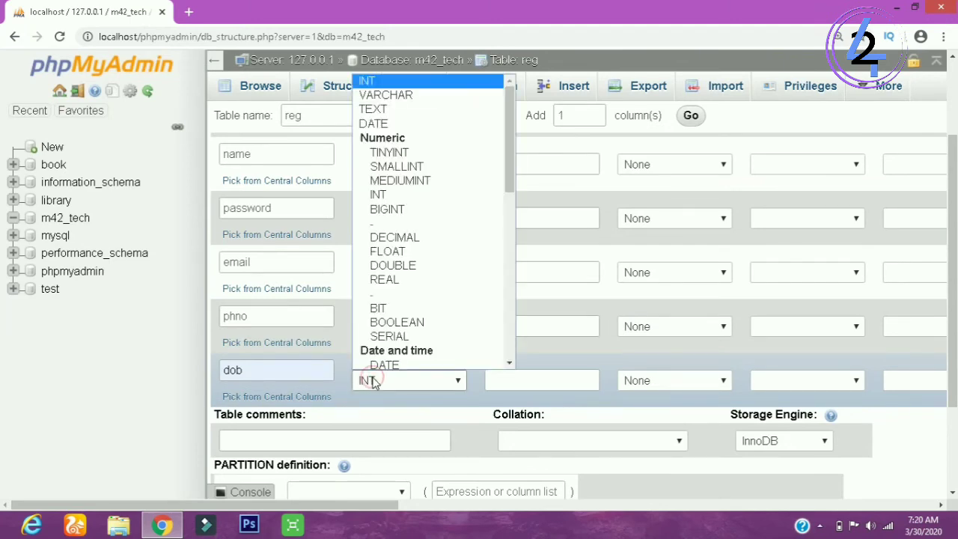
pyautogui.click(374, 120)
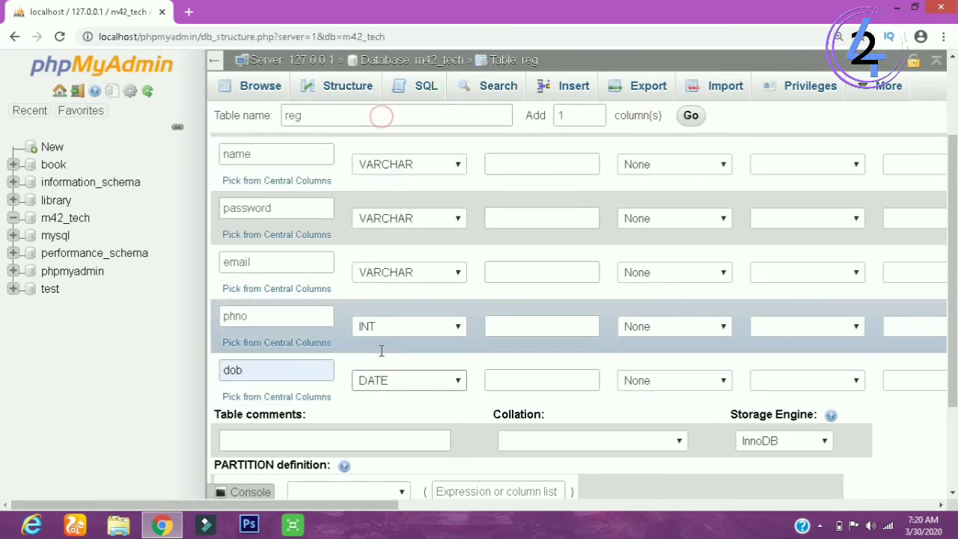
# Set the length of the id column to 10 and of the name, password and email columns to 60
pyautogui.scroll(3, 512, 194)
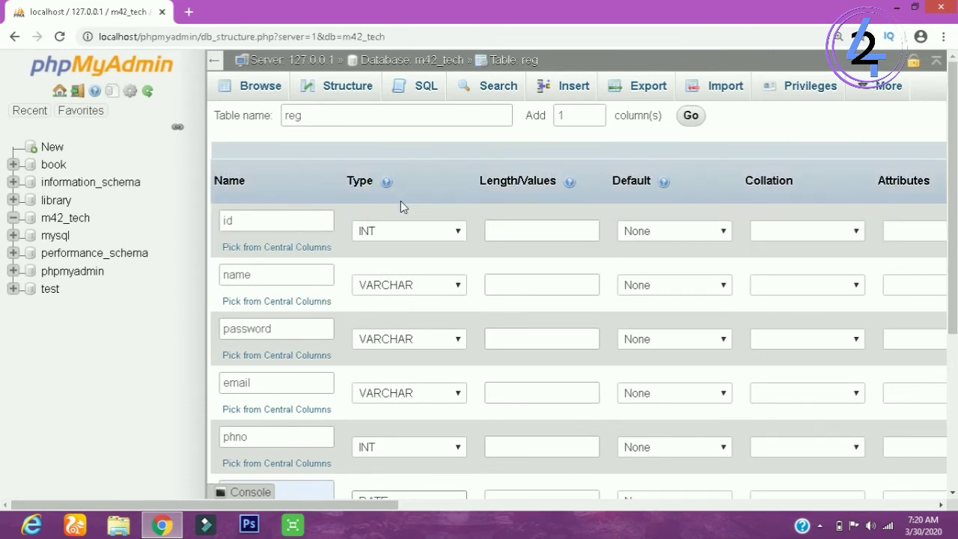
pyautogui.click(526, 232)
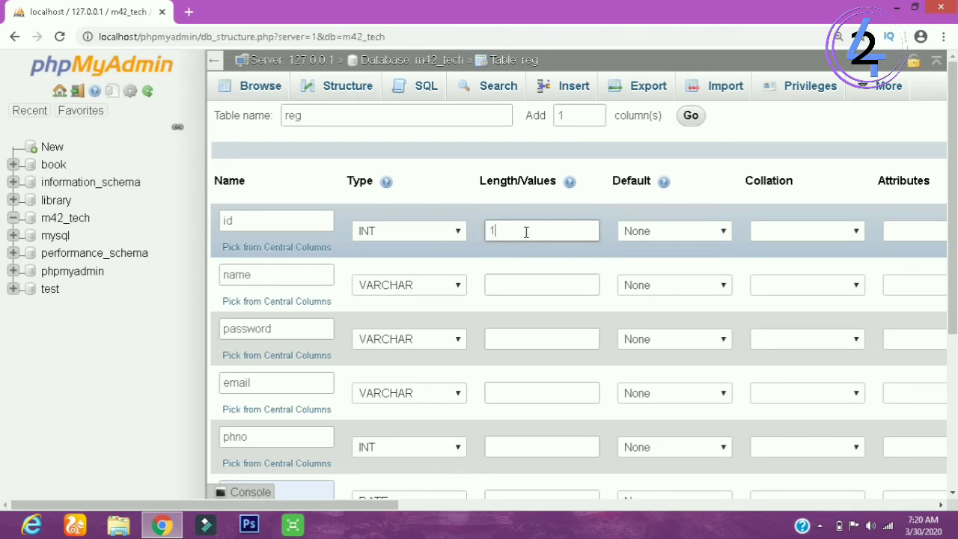
pyautogui.write('0')
pyautogui.click(526, 281)
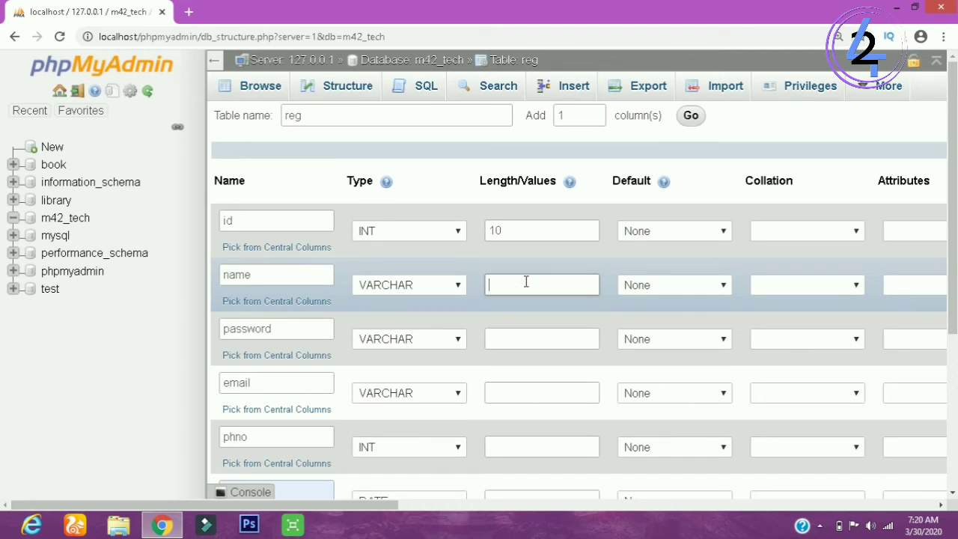
pyautogui.write('60')
pyautogui.click(521, 336)
pyautogui.write('60')
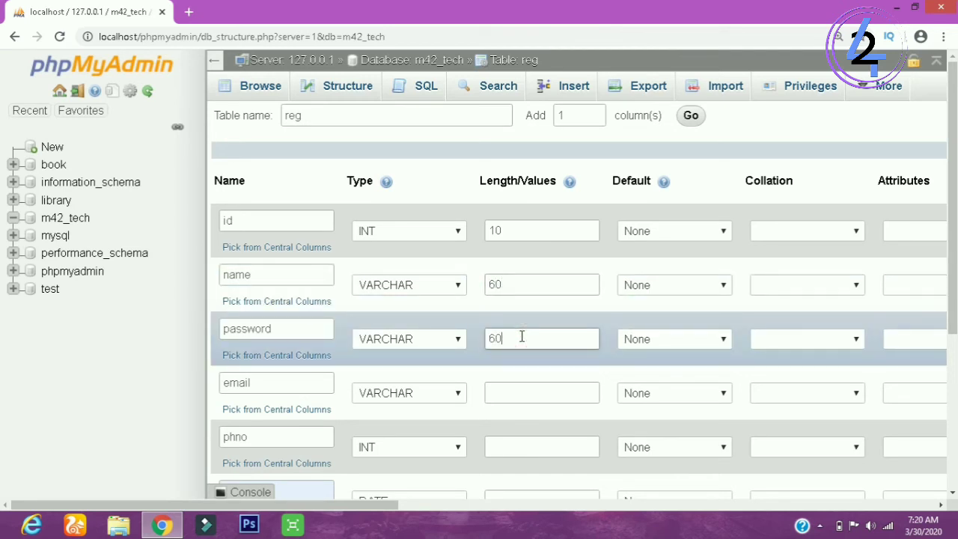
pyautogui.click(493, 394)
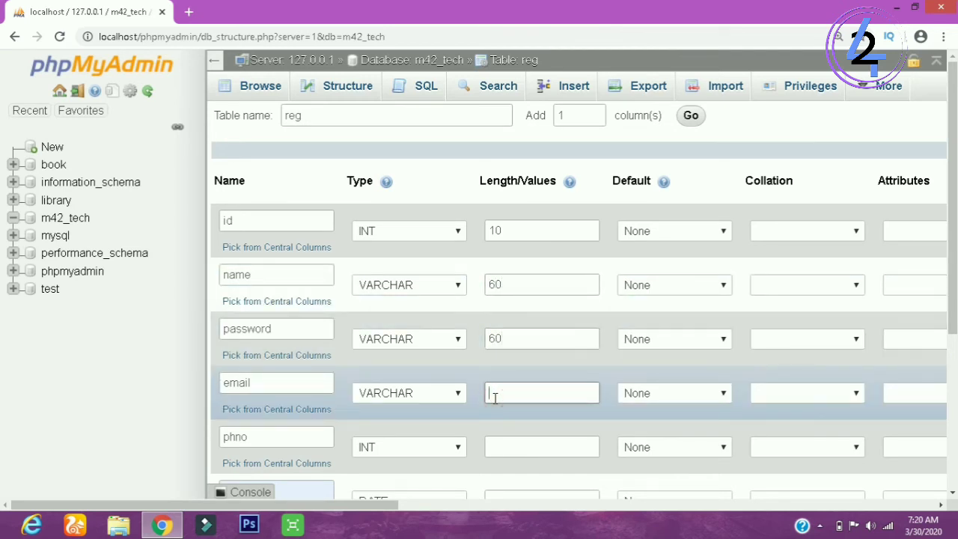
pyautogui.write('60')
# Set the length of both the phno and dob columns to 15
pyautogui.click(516, 446)
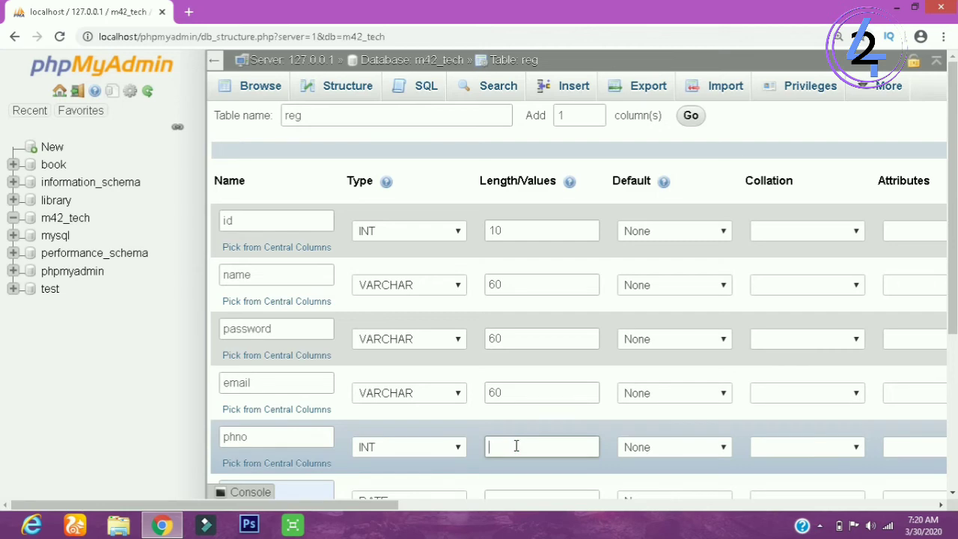
pyautogui.write('15')
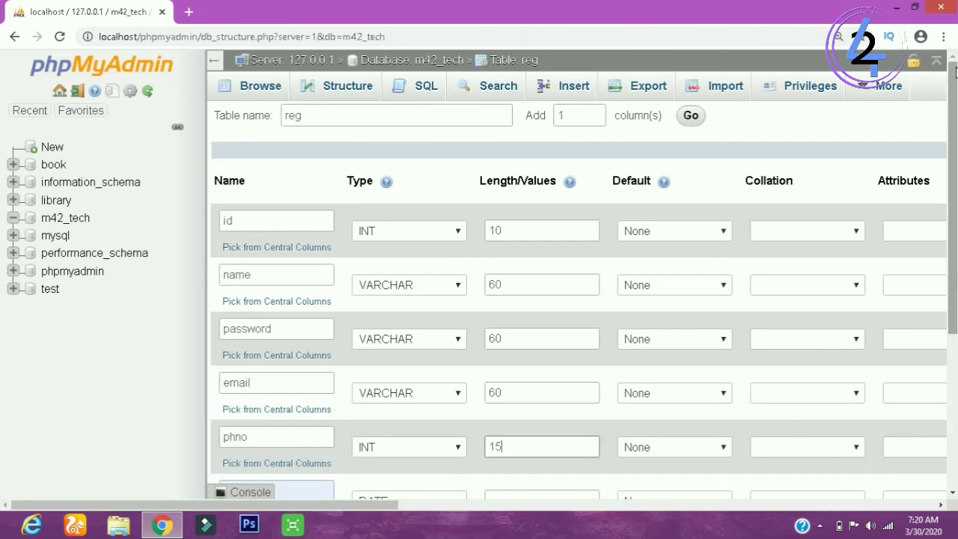
pyautogui.scroll(-3, 954, 72)
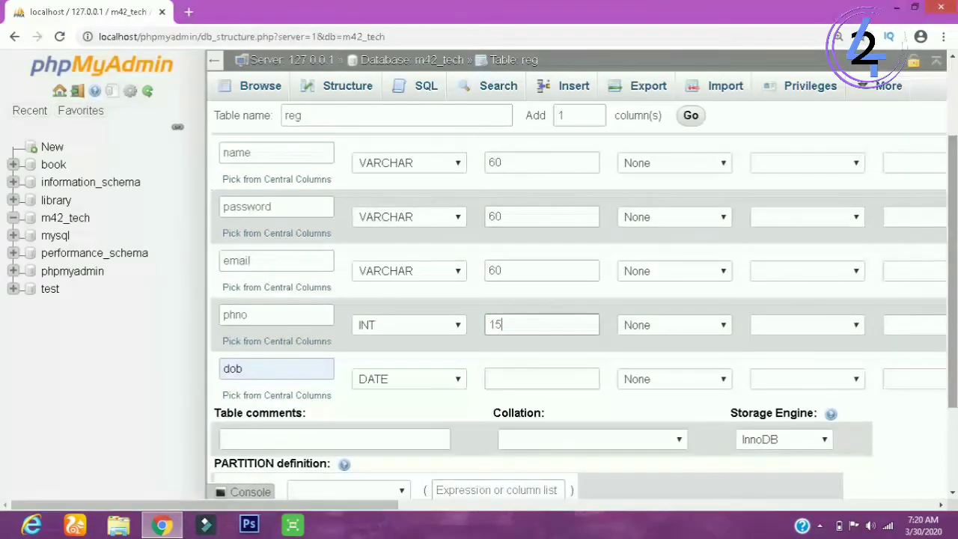
pyautogui.click(499, 372)
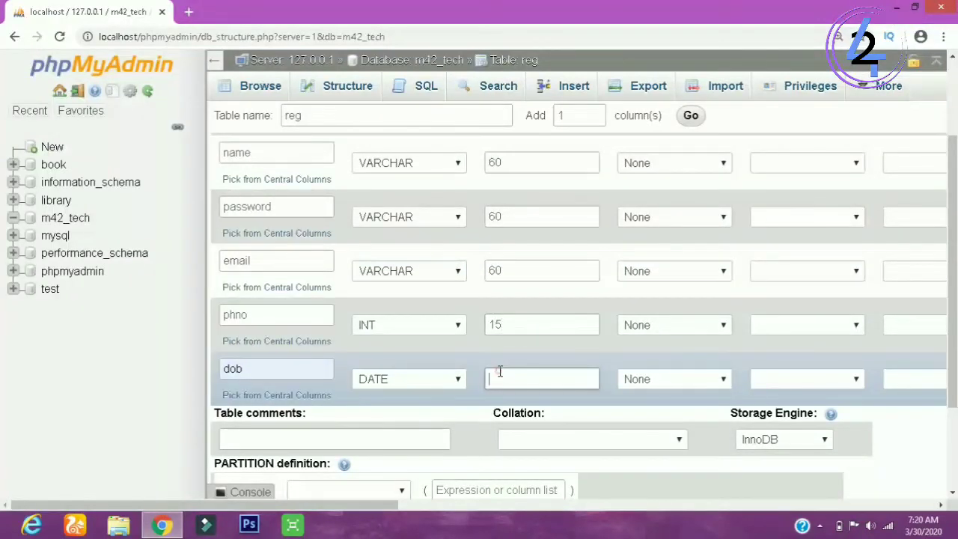
pyautogui.write('15')
# Make the id column auto-increment and accept the PRIMARY index on it
pyautogui.scroll(3, 948, 145)
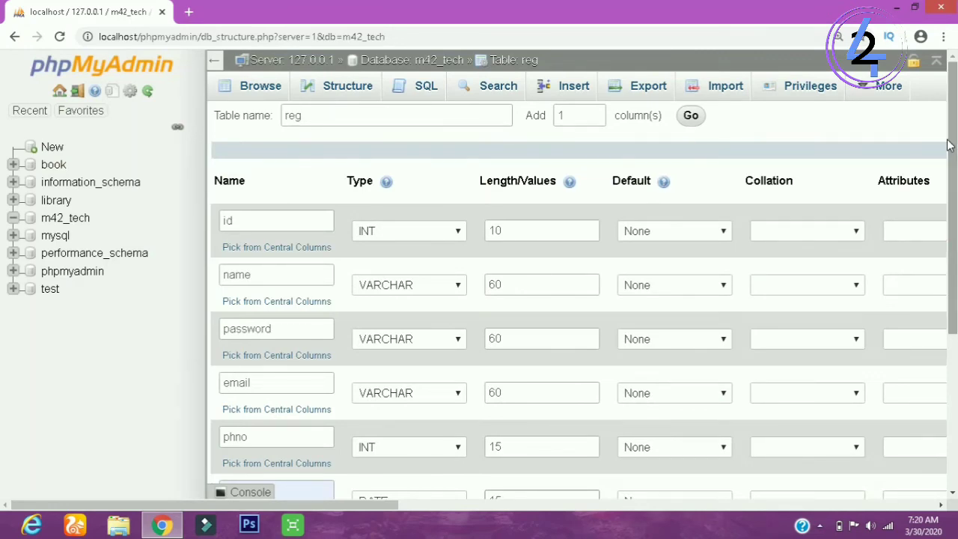
pyautogui.moveTo(947, 144); pyautogui.dragTo(944, 172)
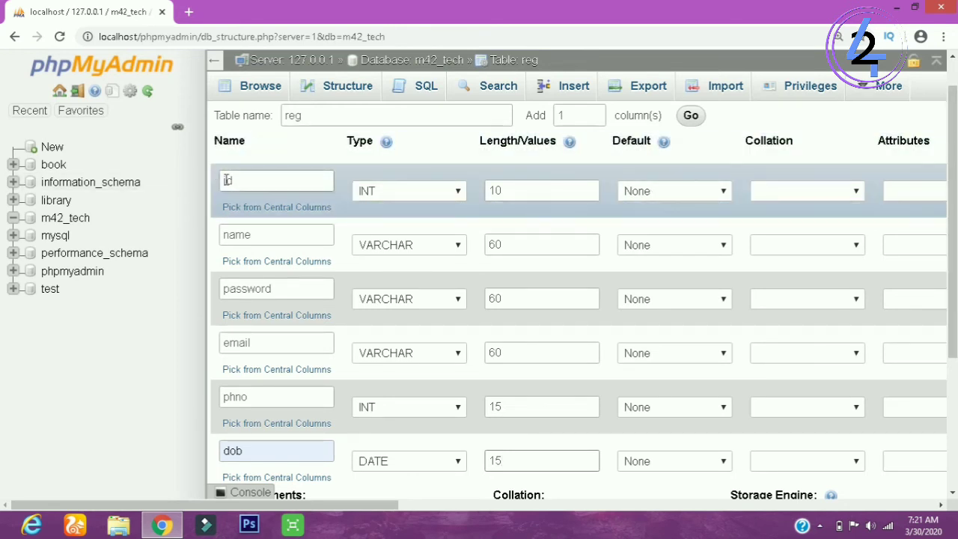
pyautogui.moveTo(250, 182); pyautogui.dragTo(217, 185)
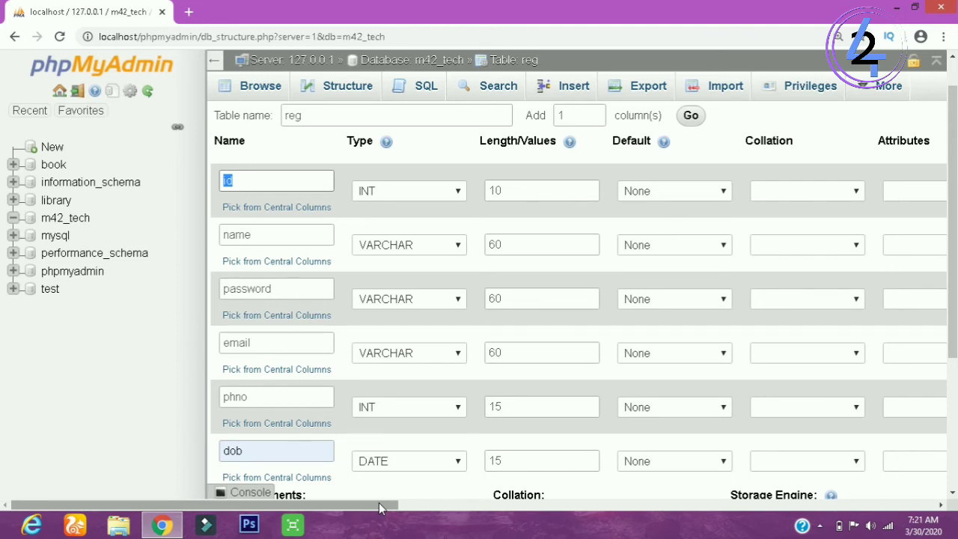
pyautogui.moveTo(379, 502); pyautogui.dragTo(601, 522)
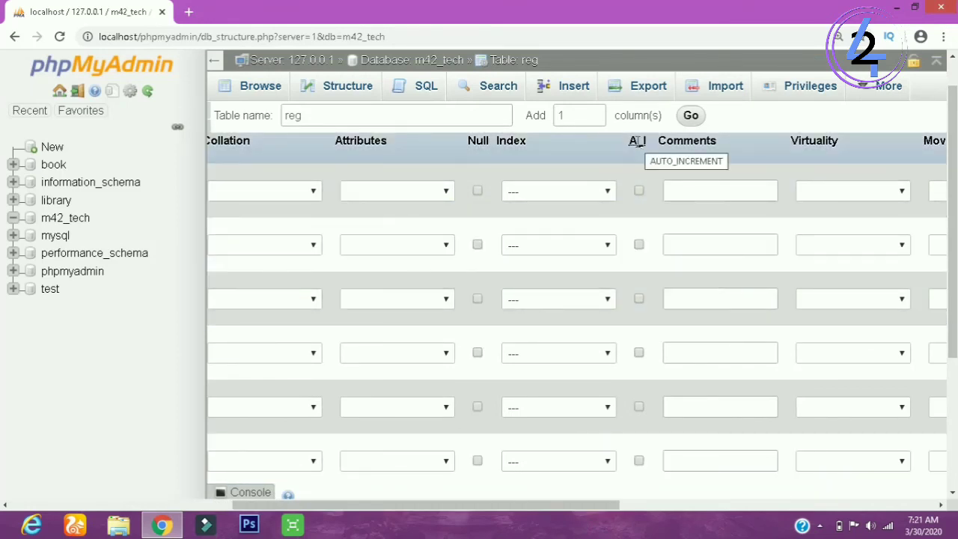
pyautogui.click(639, 192)
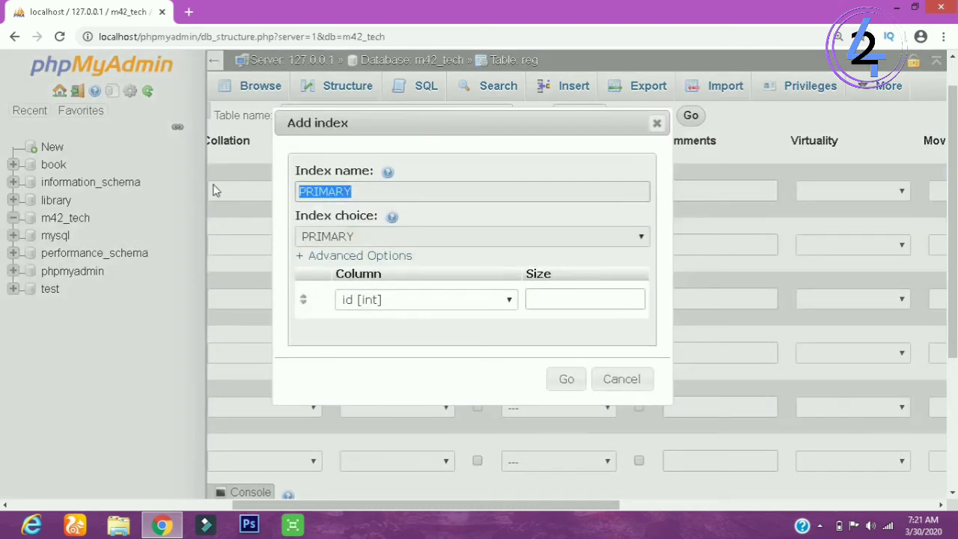
pyautogui.click(565, 378)
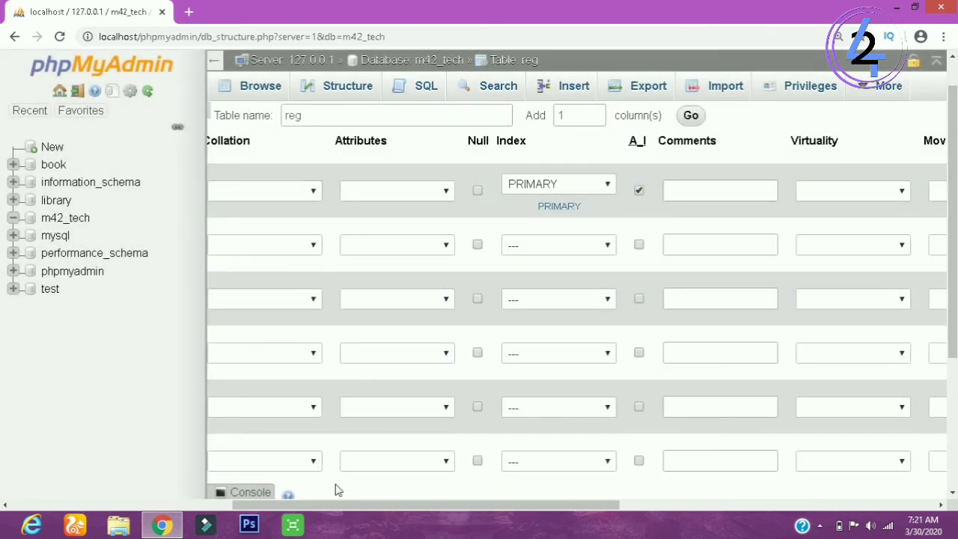
# Save the reg table definition to create the table in the m42_tech database
pyautogui.moveTo(338, 506); pyautogui.dragTo(83, 490)
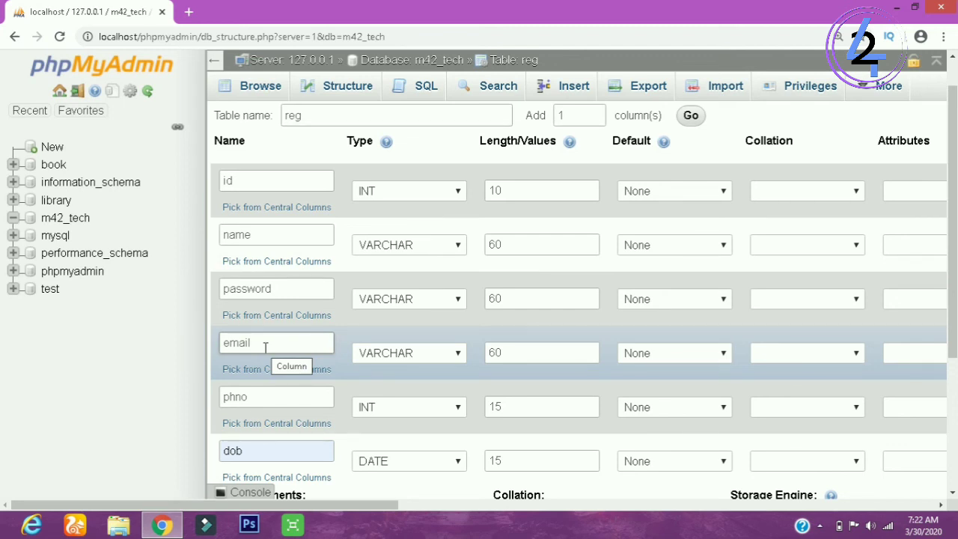
pyautogui.scroll(-2, 946, 230)
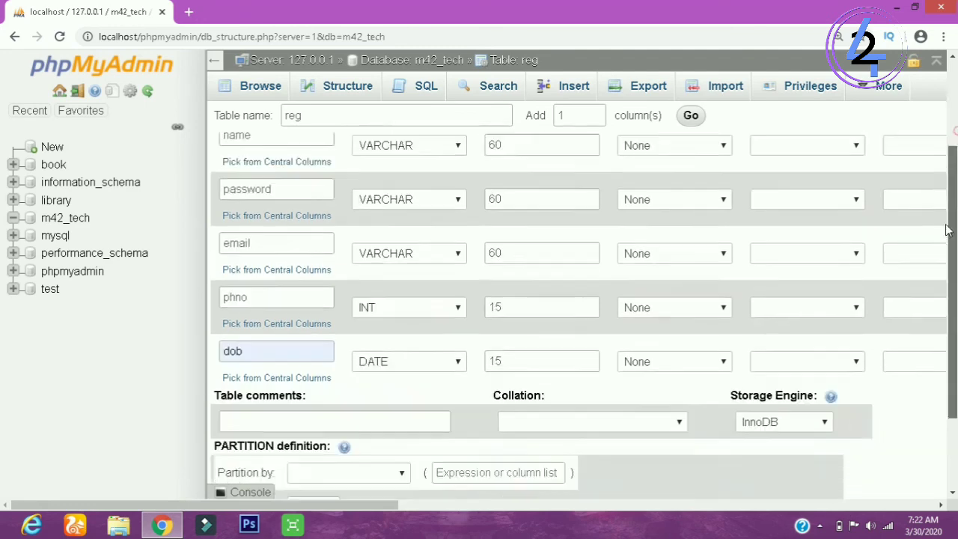
pyautogui.scroll(-2, 947, 230)
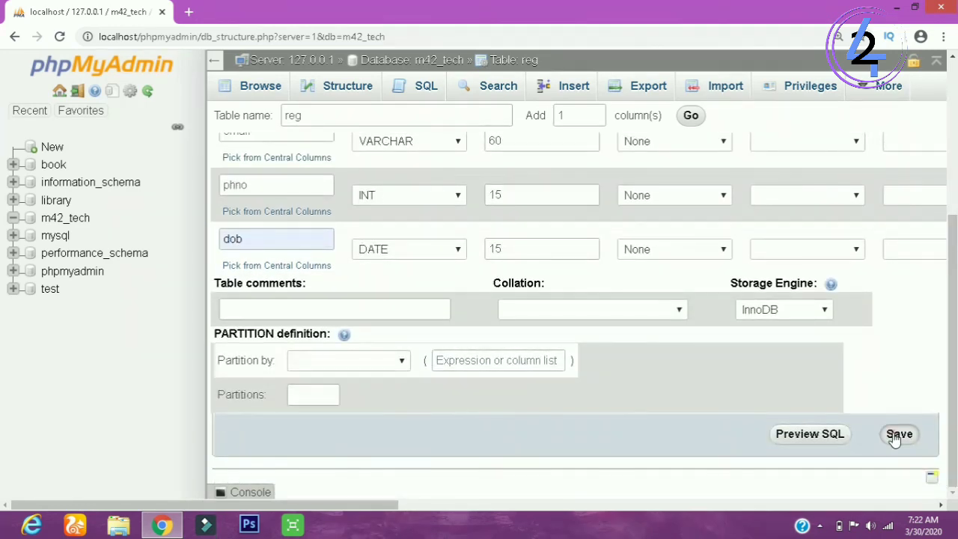
pyautogui.click(897, 434)
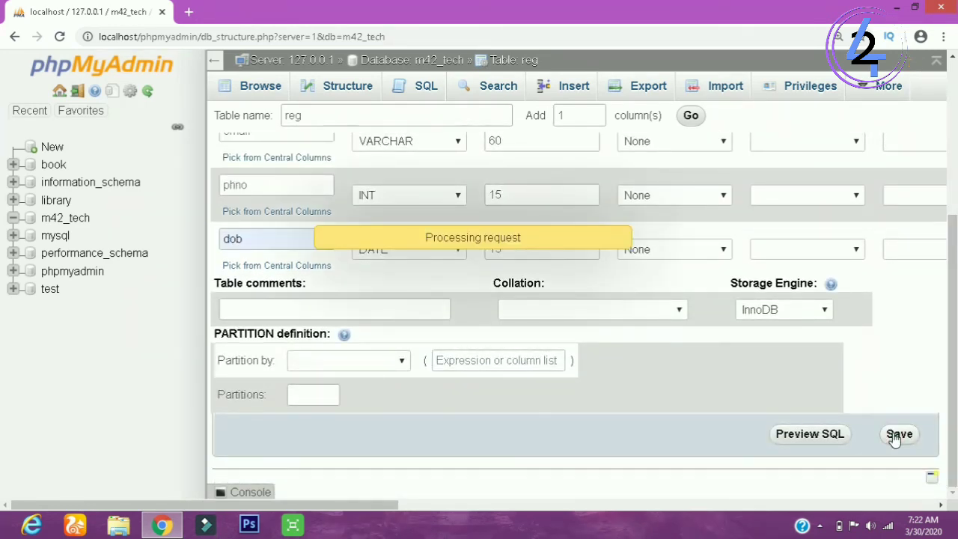